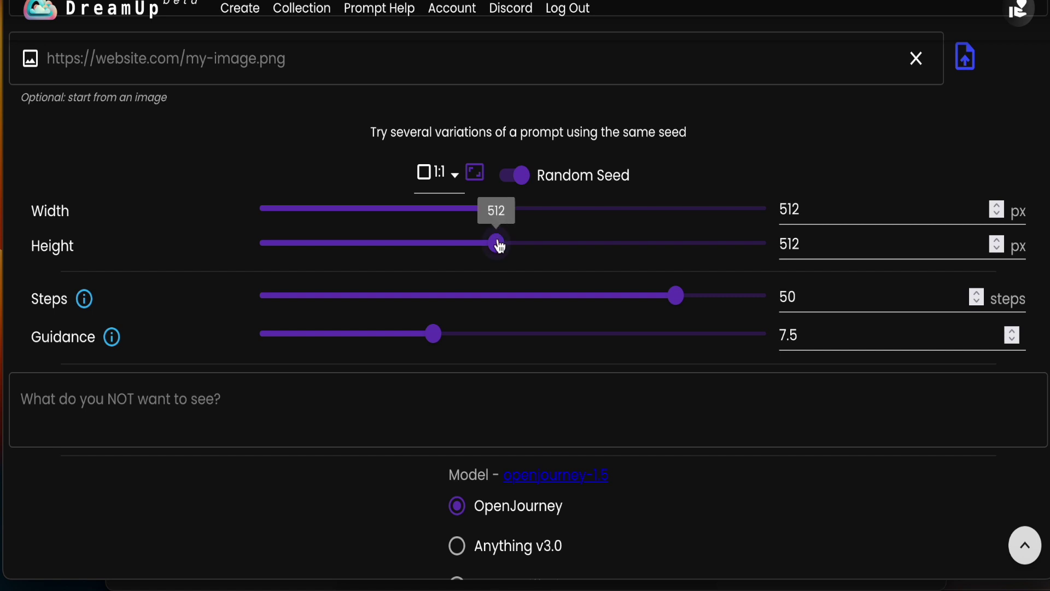
# Step: Set the image height to 768 px for a 2:3 portrait aspect ratio
pyautogui.moveTo(497, 243); pyautogui.dragTo(619, 244)
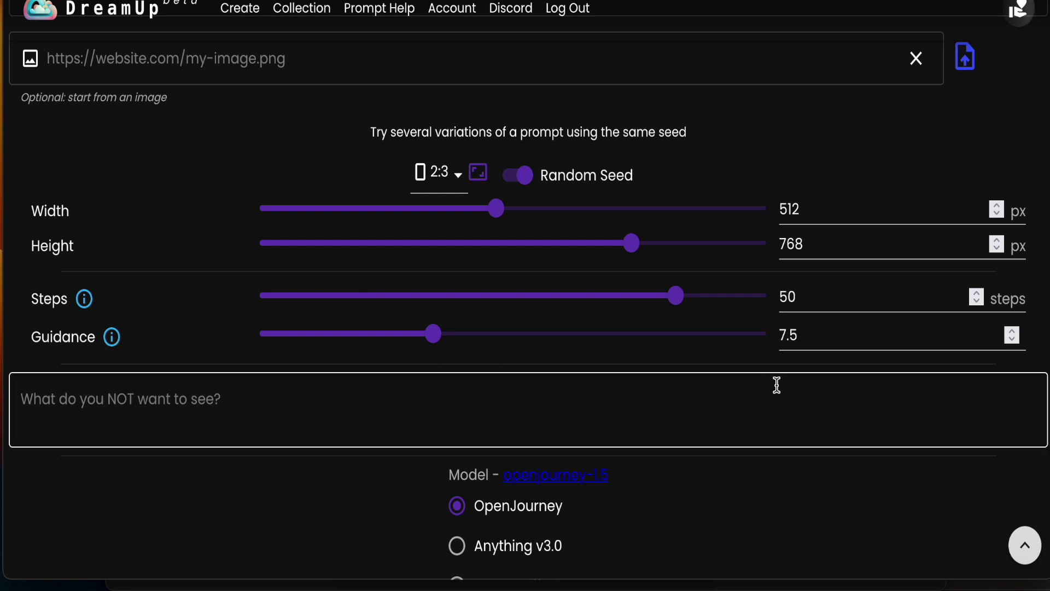
pyautogui.scroll(-2, 711, 490)
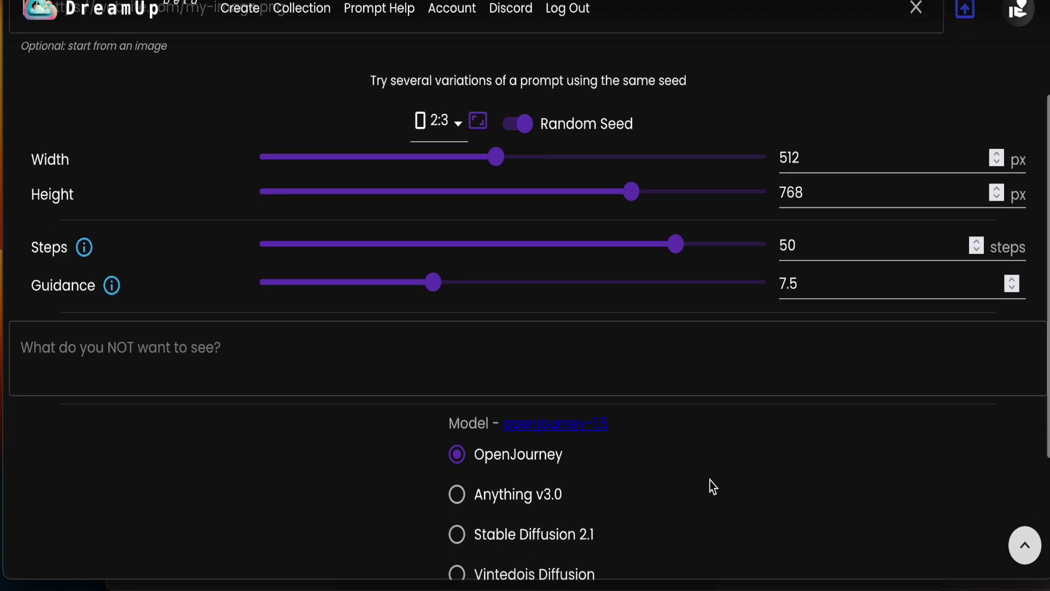
pyautogui.scroll(-2, 711, 482)
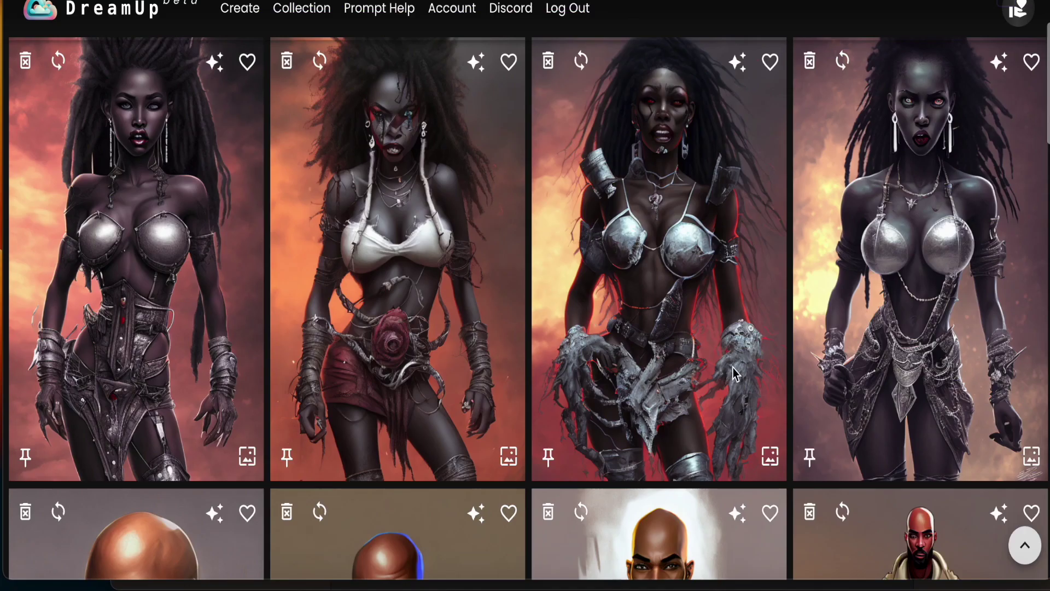
# Step: Browse the previously generated character images in the collection
pyautogui.scroll(-1, 736, 375)
pyautogui.scroll(1, 736, 375)
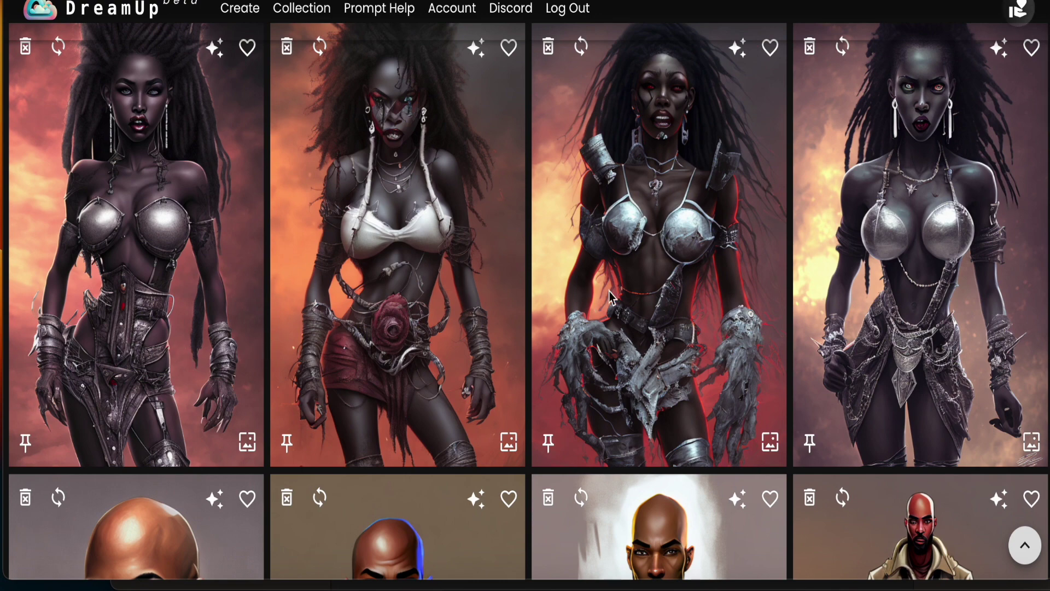
pyautogui.scroll(-8, 802, 403)
pyautogui.scroll(-6, 802, 403)
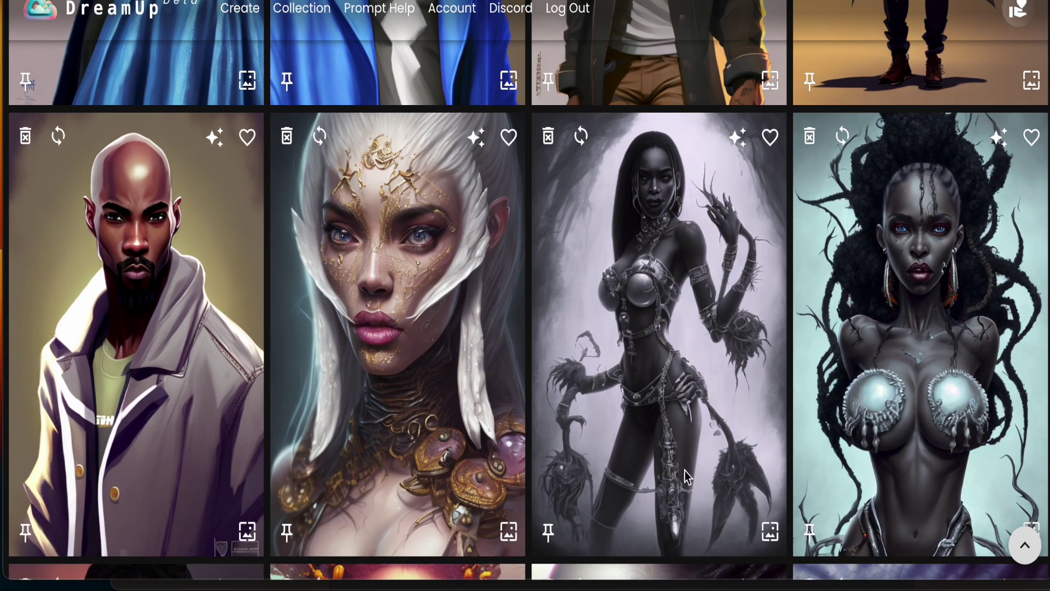
pyautogui.scroll(-1, 865, 432)
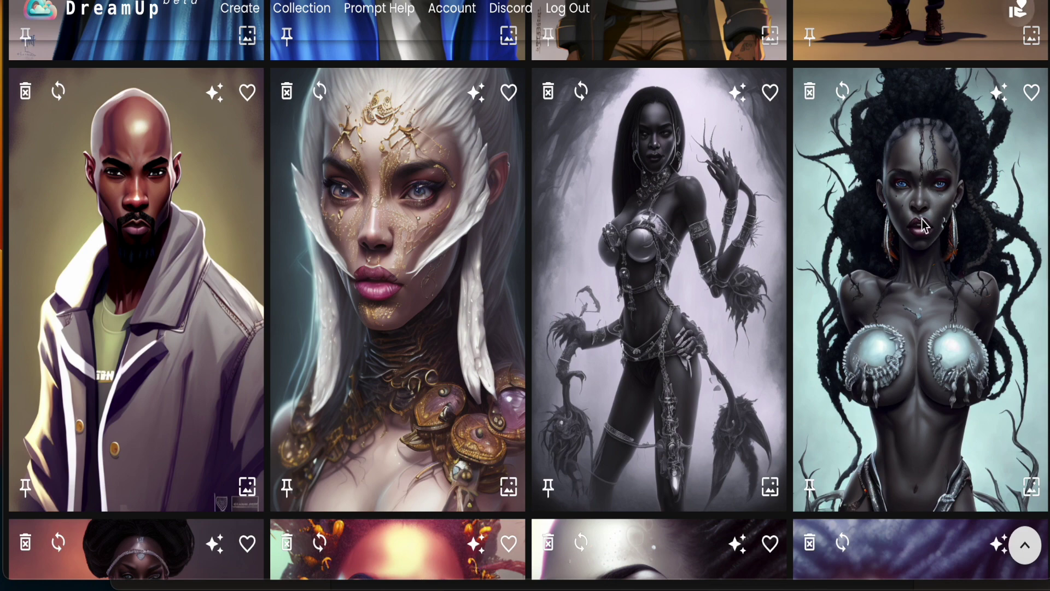
pyautogui.scroll(-5, 914, 227)
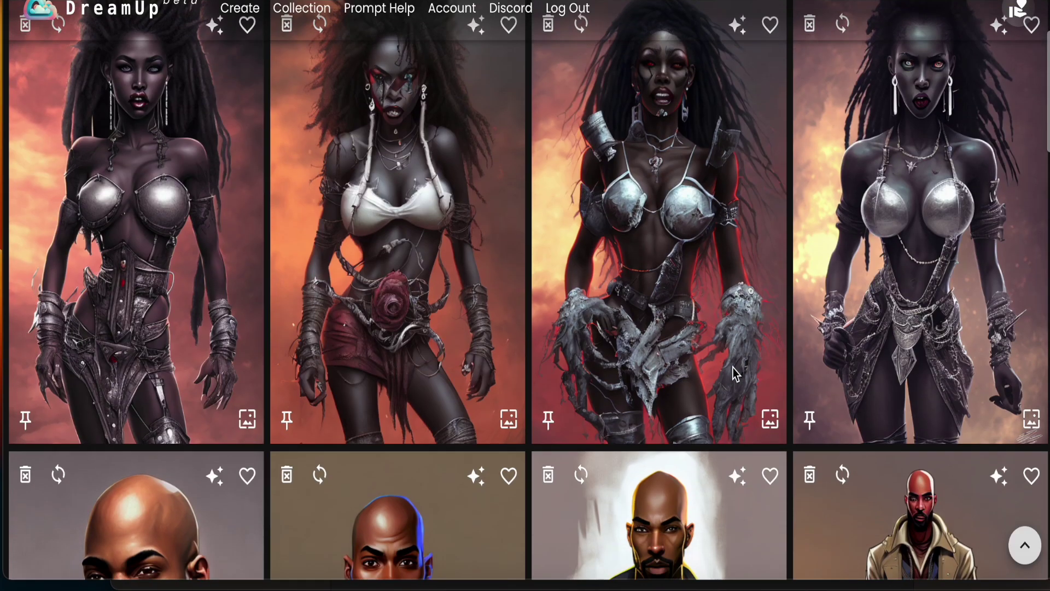
pyautogui.scroll(1, 733, 370)
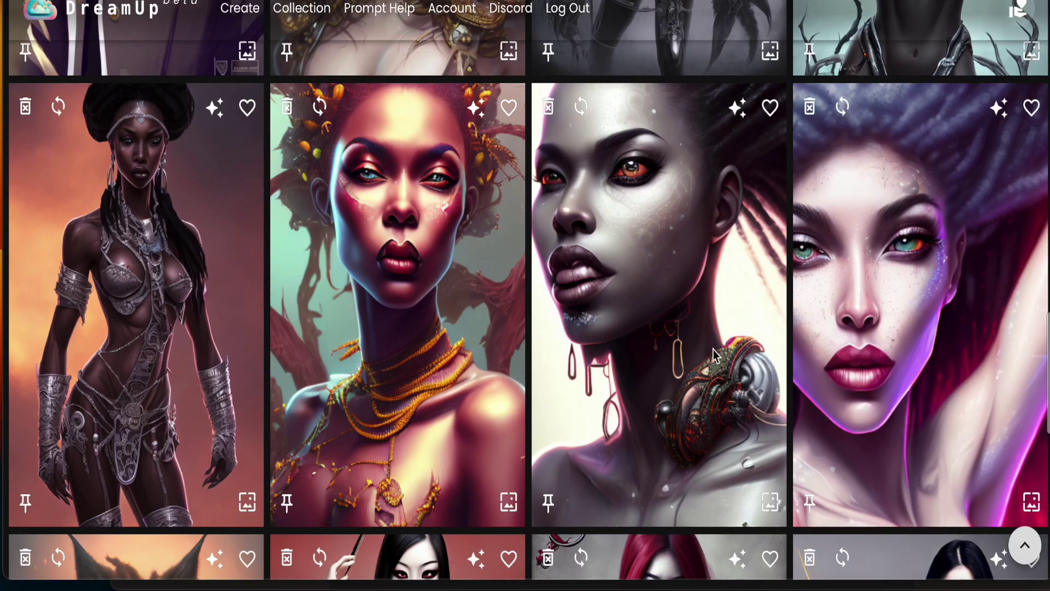
pyautogui.scroll(-5, 361, 414)
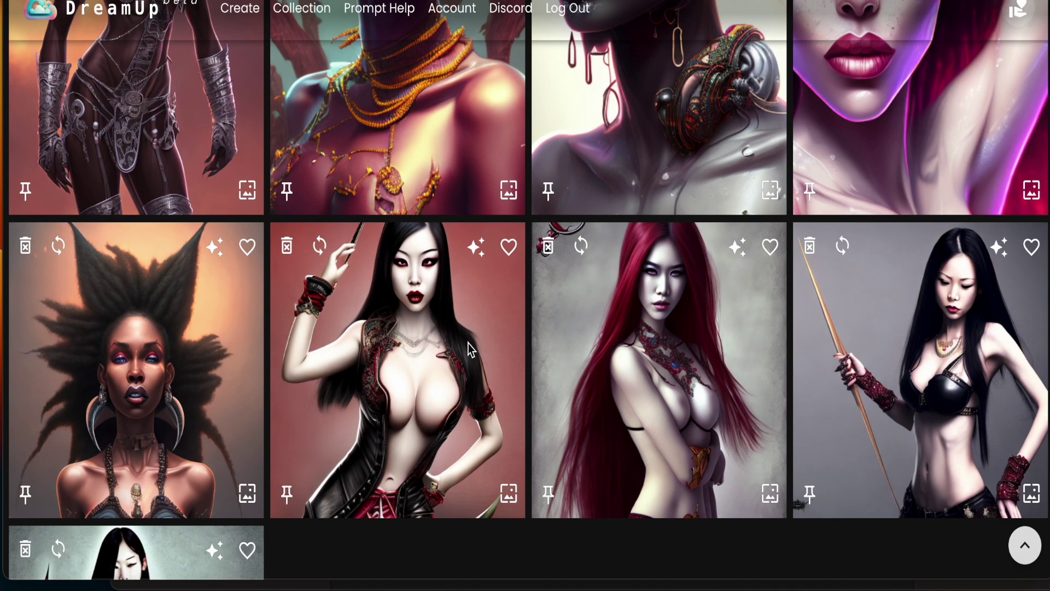
pyautogui.scroll(10, 471, 350)
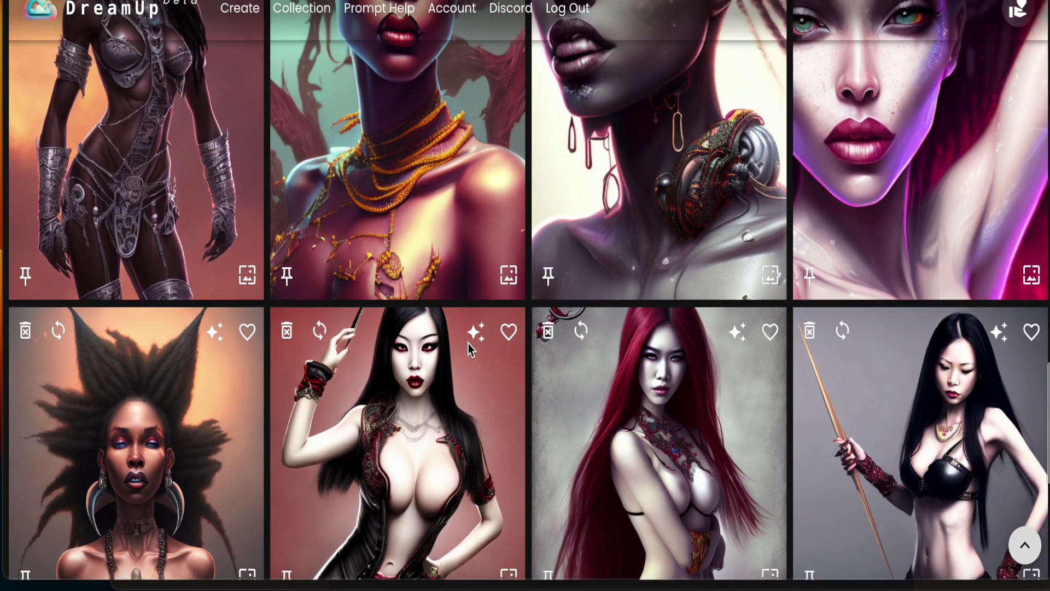
pyautogui.scroll(10, 471, 350)
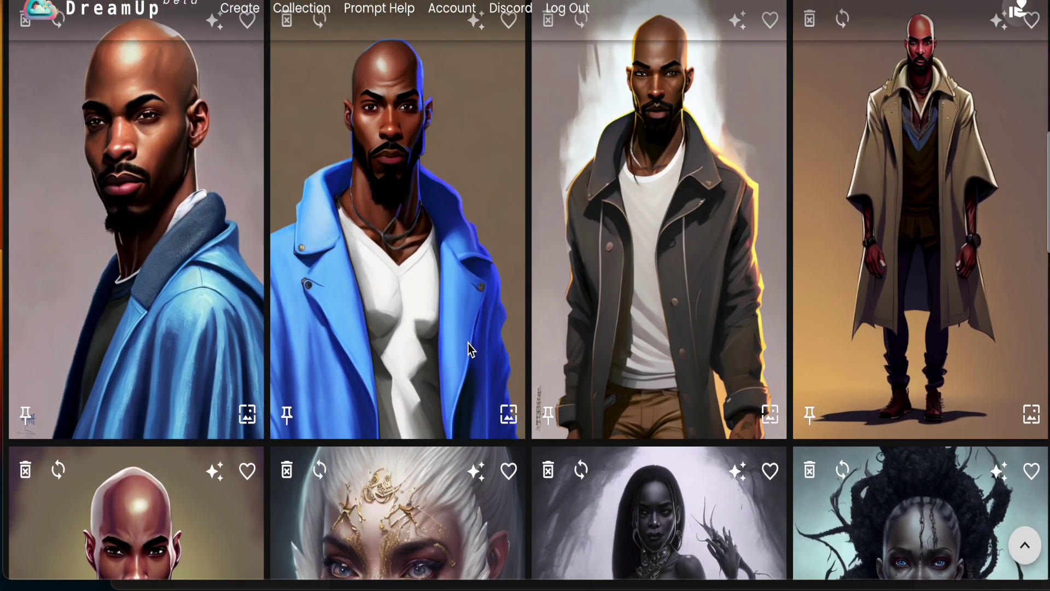
pyautogui.scroll(6, 471, 350)
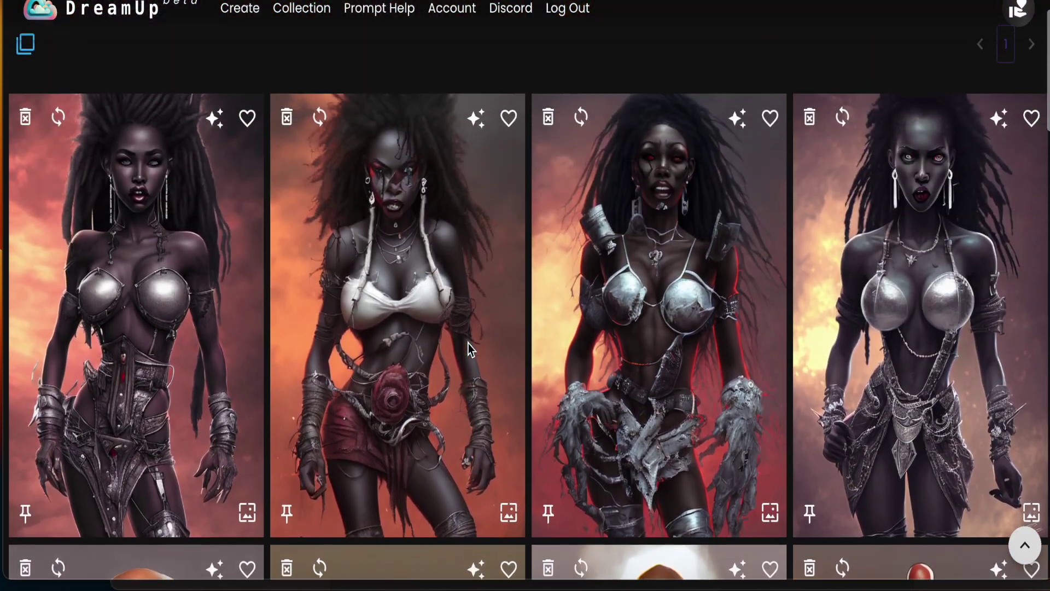
pyautogui.scroll(2, 471, 350)
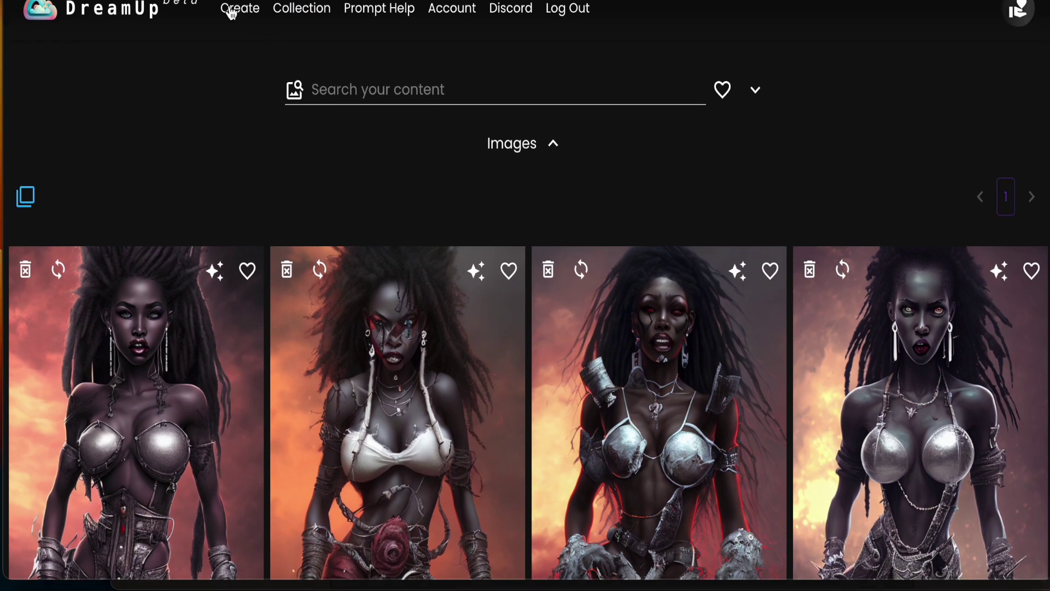
# Step: Return to the image creation page through the DreamUp.ai home page in the browsing history
pyautogui.click(231, 9)
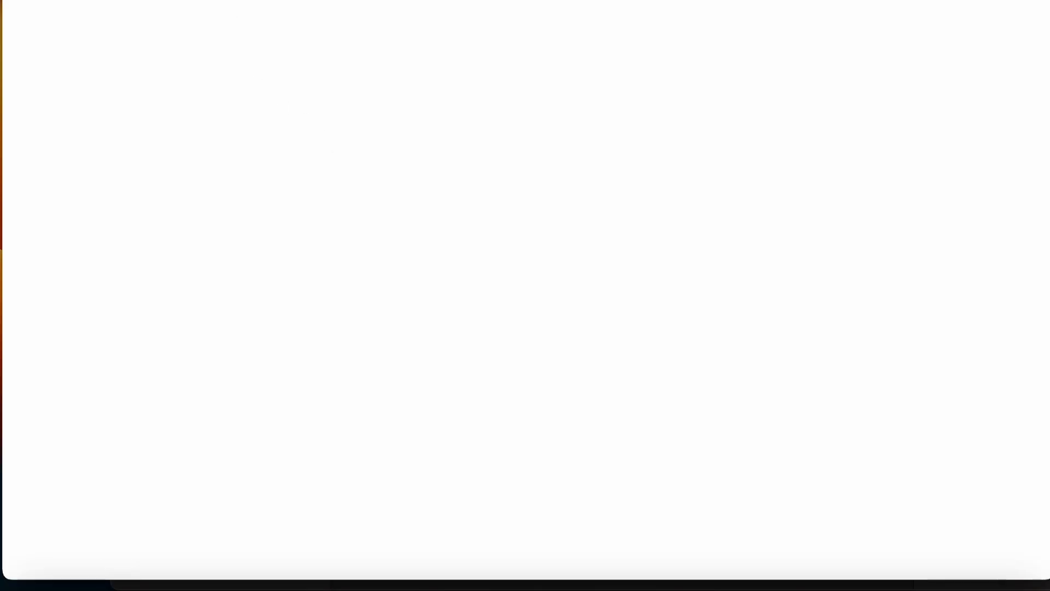
pyautogui.click(224, 0)
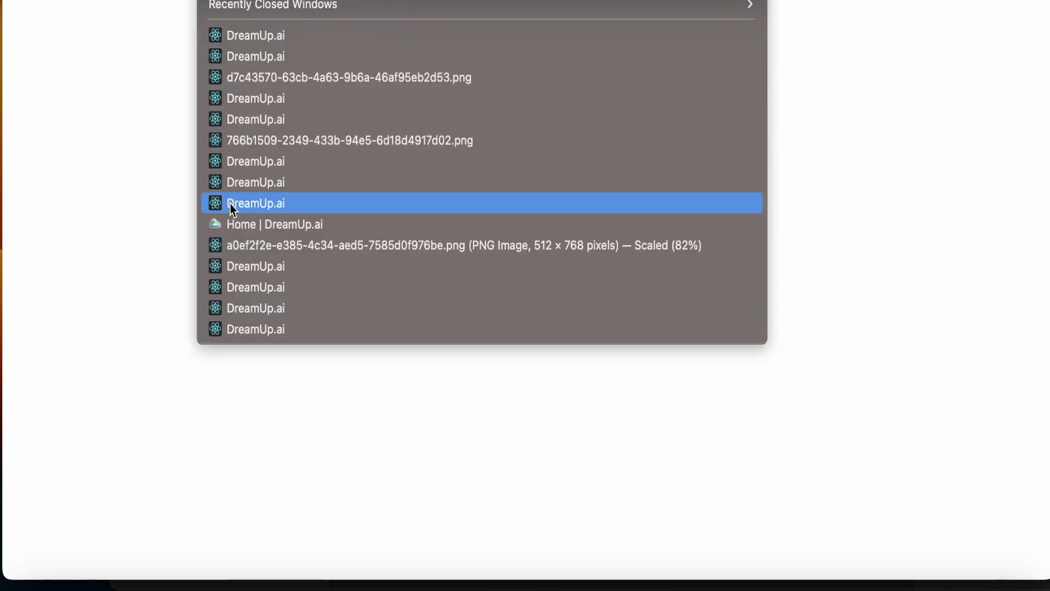
pyautogui.click(219, 229)
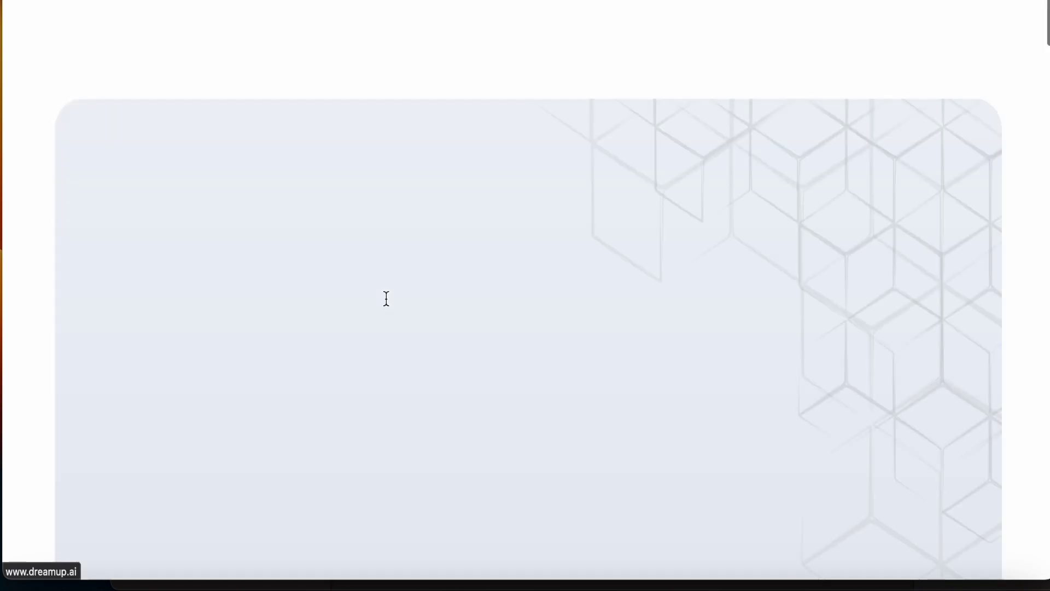
pyautogui.click(855, 39)
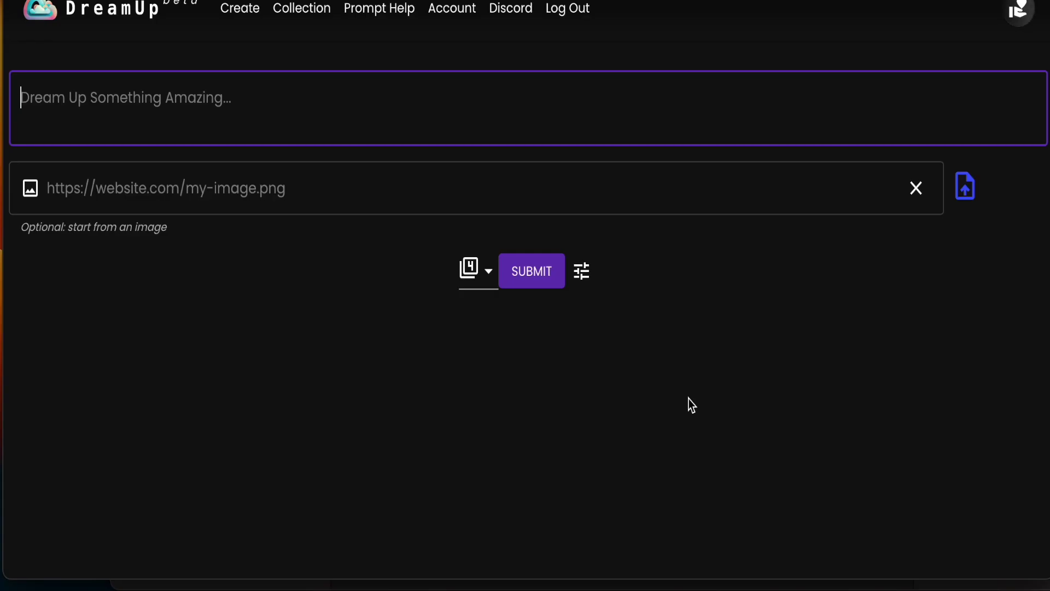
# Step: Enter the prompt "Epic, cinematic ::green skinned:: blonde woman, ::red leather miniskirt:: full body, etircate detail, detailed face, symetrical"
pyautogui.write('Epic')
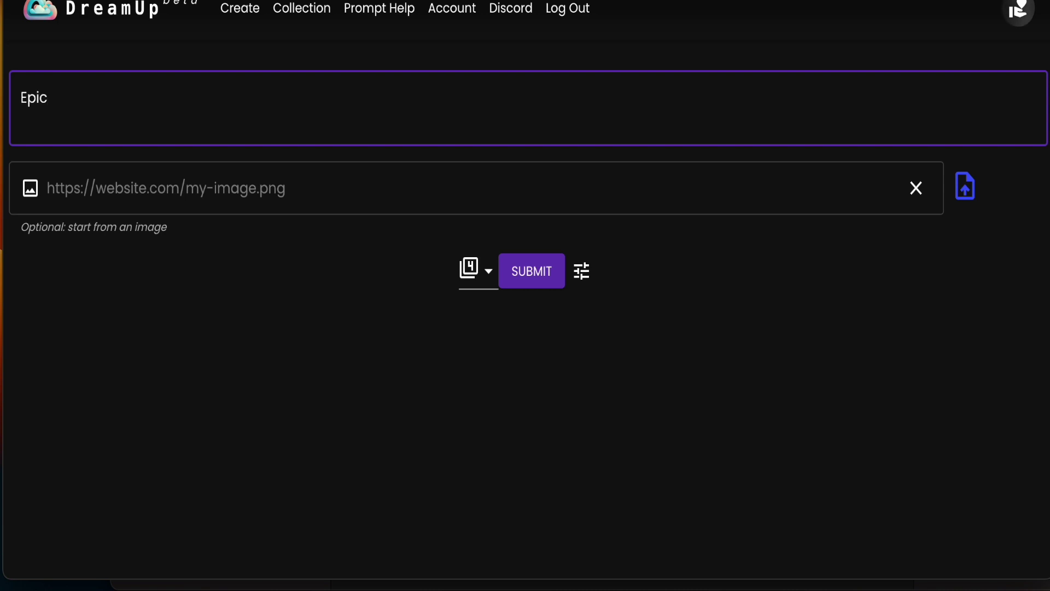
pyautogui.write(', cinematic ::green skinned:: blonde woman, ::red leather miniskirt:: full body, etircate detail, detailed face, symetrical')
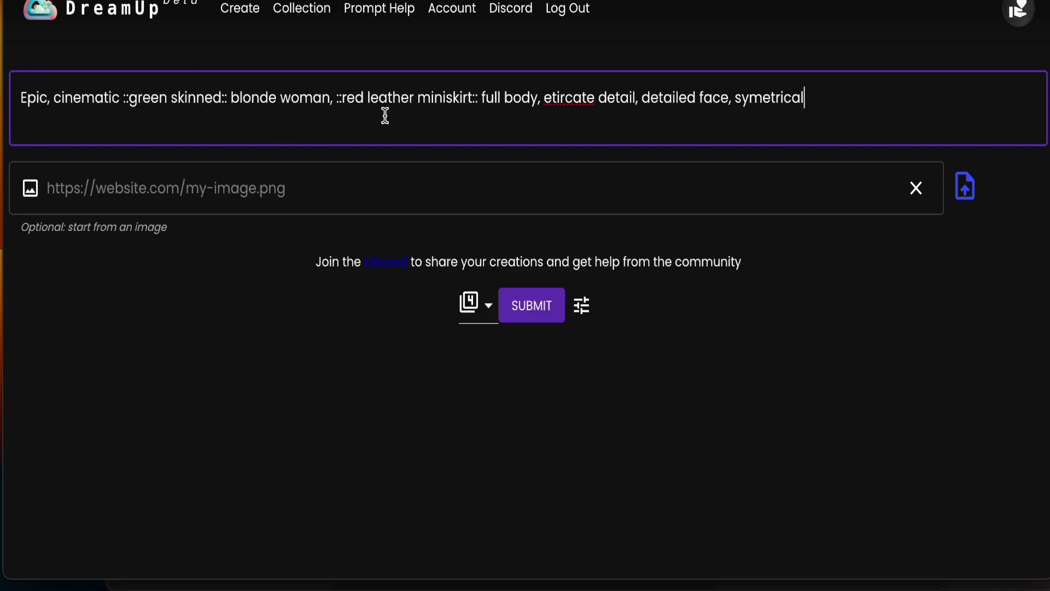
# Step: Correct the two misspelled prompt words to "intricate" and "symmetrical"
pyautogui.rightClick(571, 98)
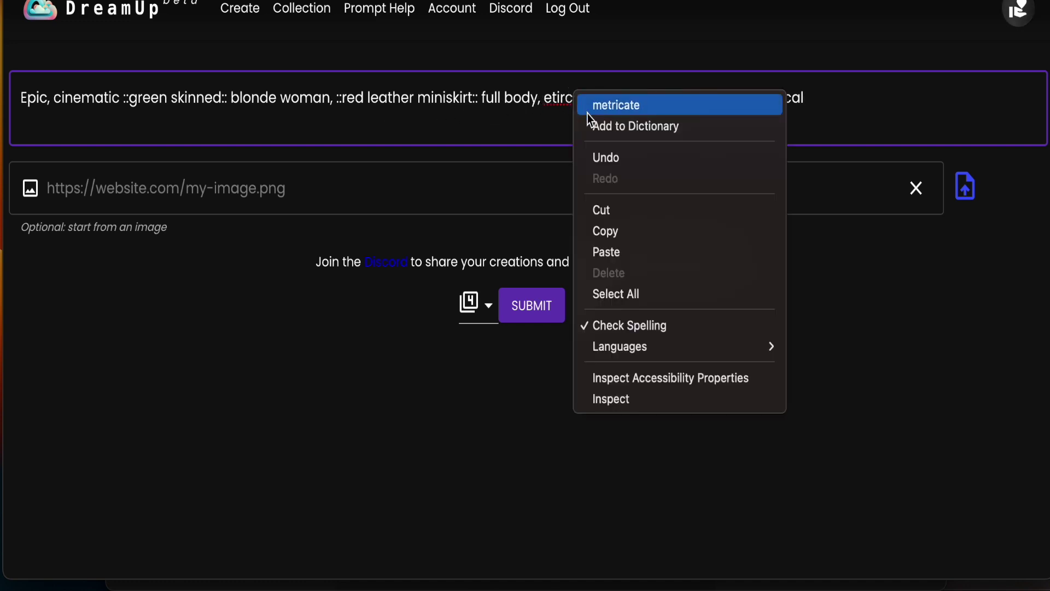
pyautogui.click(563, 124)
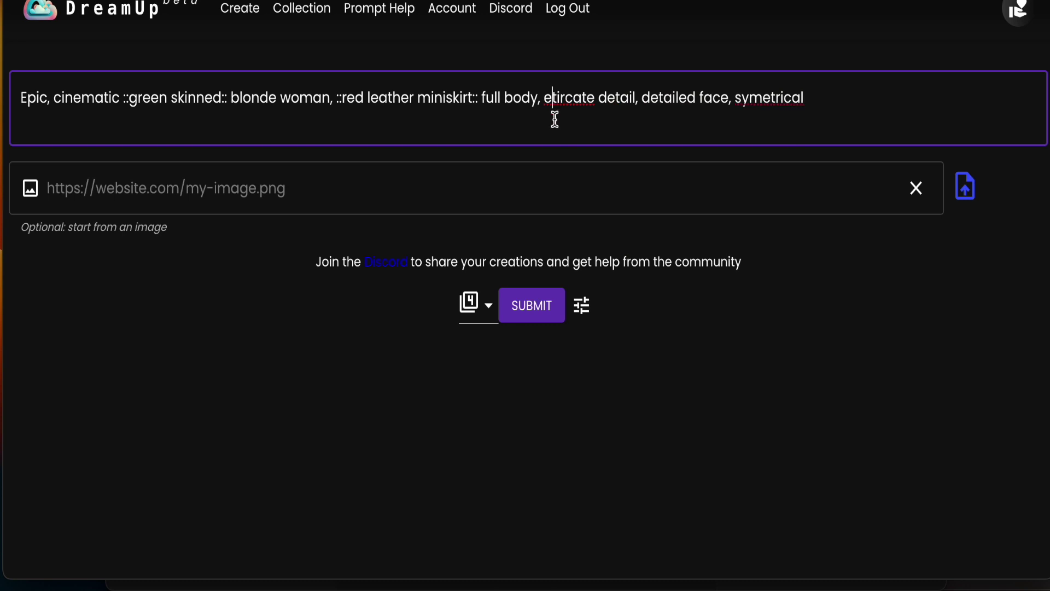
pyautogui.press('Left')
pyautogui.press('Right')
pyautogui.press('Right')
pyautogui.press('Delete')
pyautogui.write('i')
pyautogui.click(621, 97)
pyautogui.rightClick(558, 100)
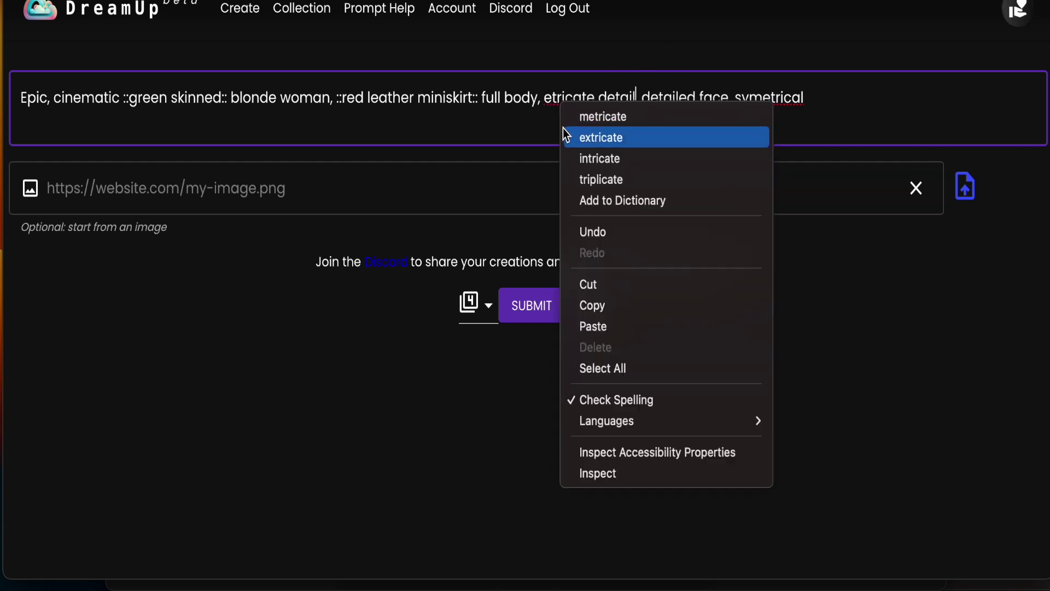
pyautogui.click(568, 159)
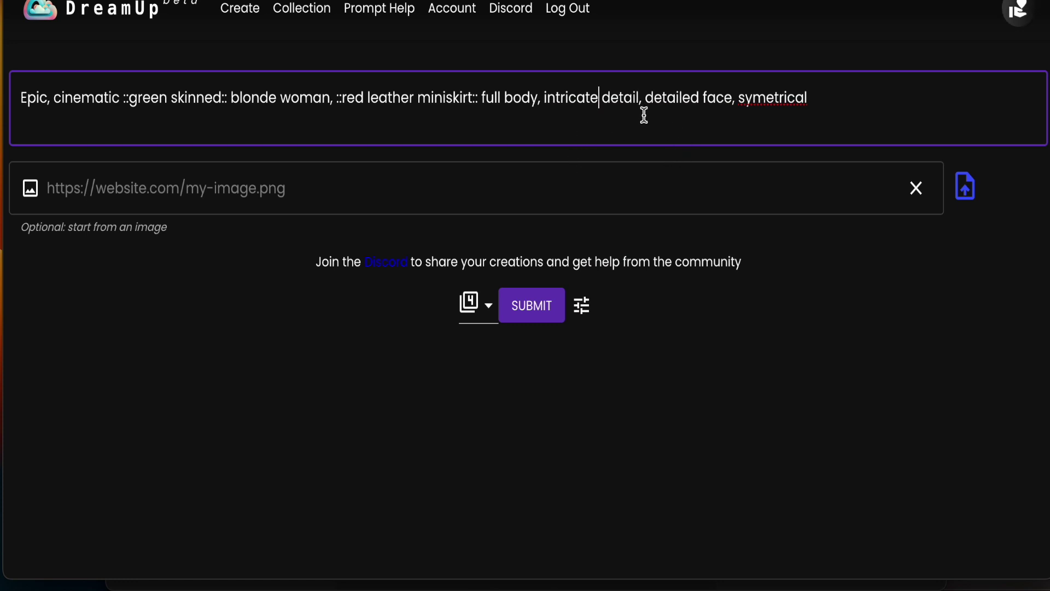
pyautogui.rightClick(780, 98)
pyautogui.click(792, 117)
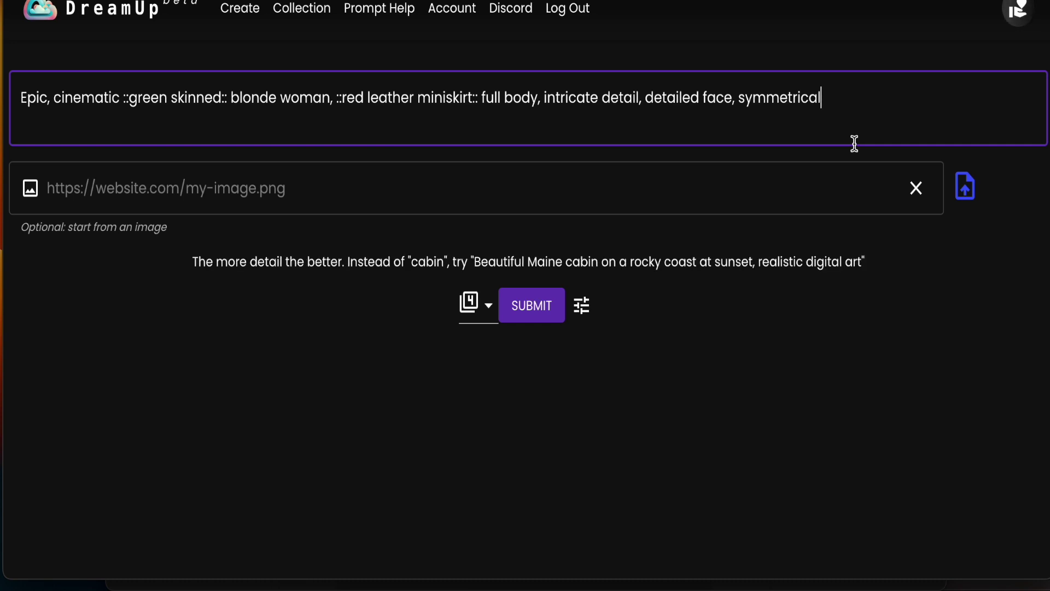
# Step: Append ", soft lighting," to the end of the prompt
pyautogui.write(',')
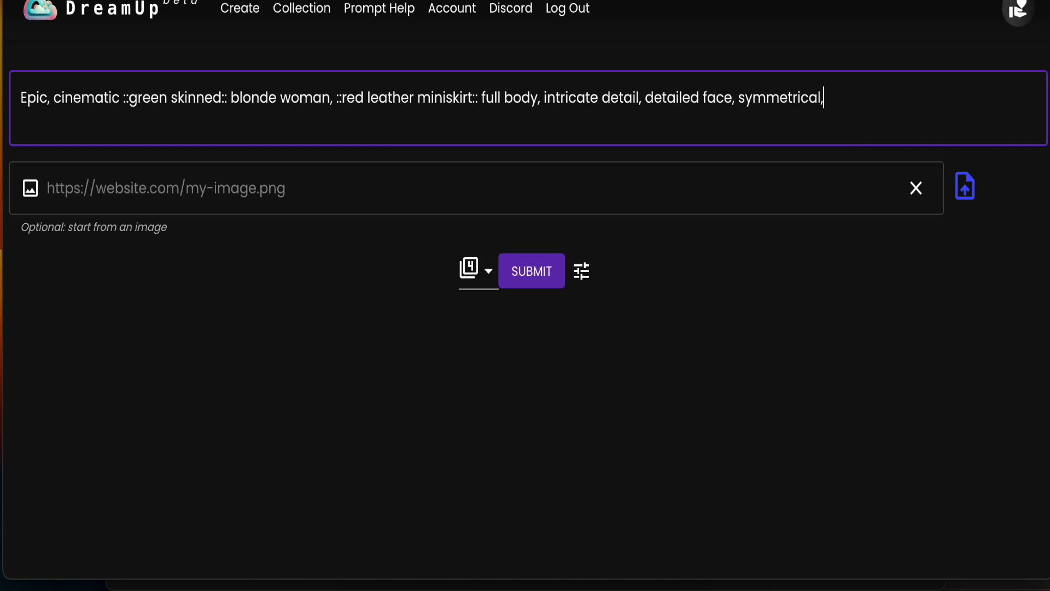
pyautogui.write(' soft s')
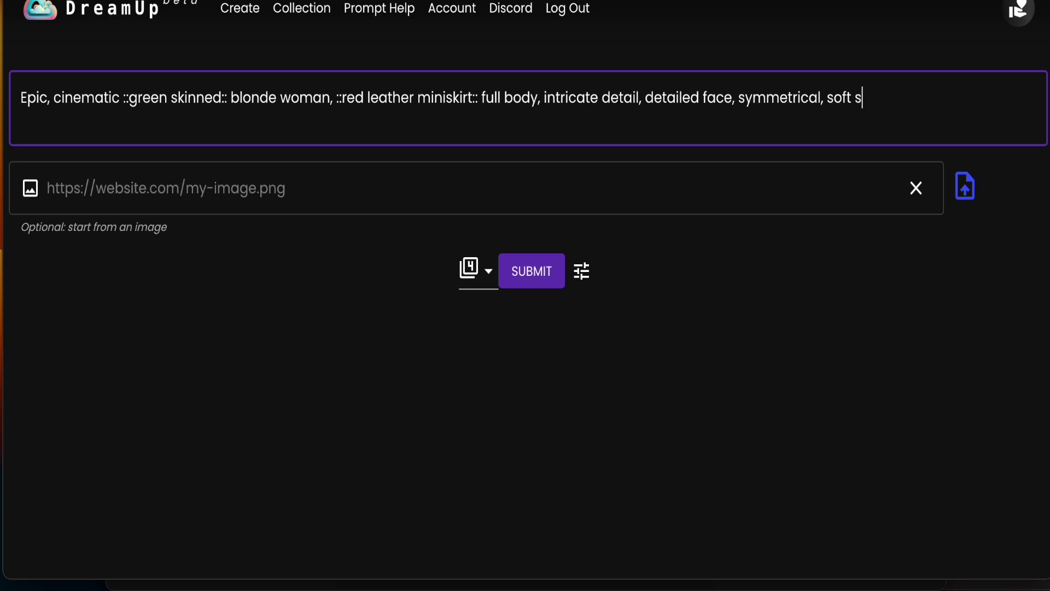
pyautogui.write('kin,')
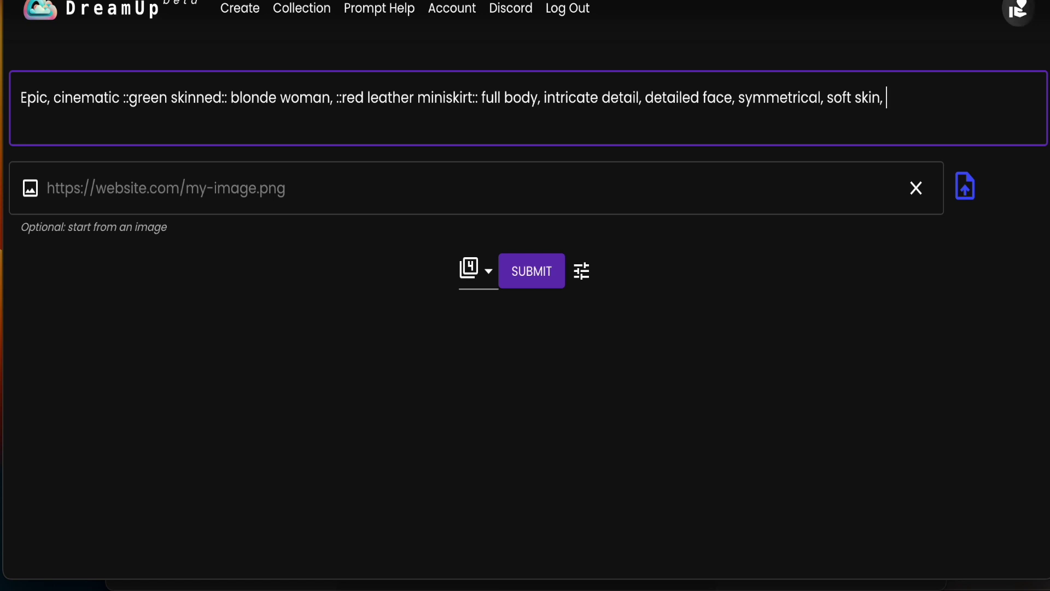
pyautogui.press('BackSpace')
pyautogui.press('BackSpace')
pyautogui.press('BackSpace')
pyautogui.press('BackSpace')
pyautogui.press('BackSpace')
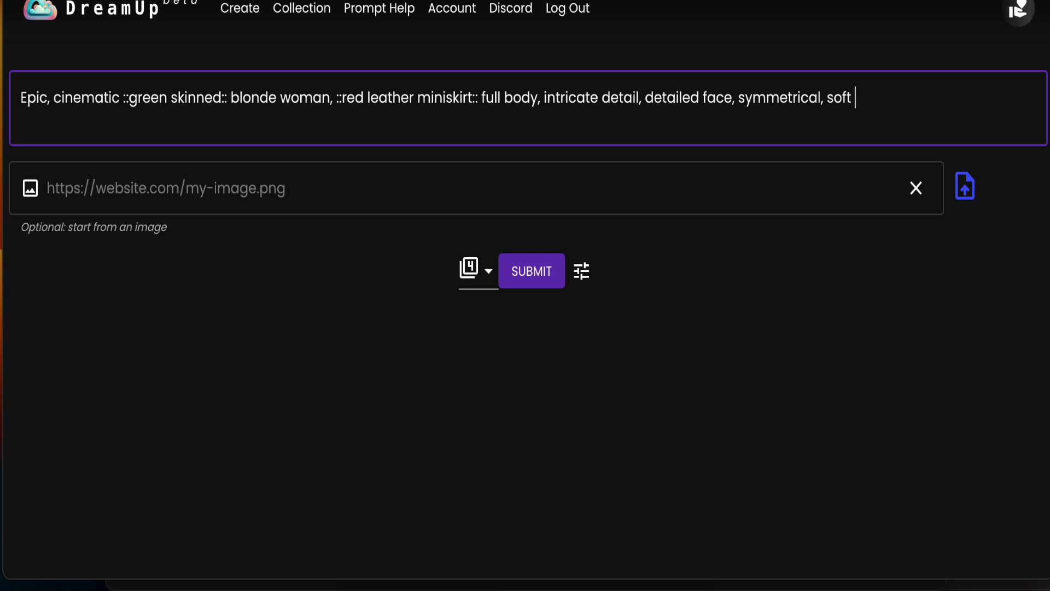
pyautogui.write('lighting, n')
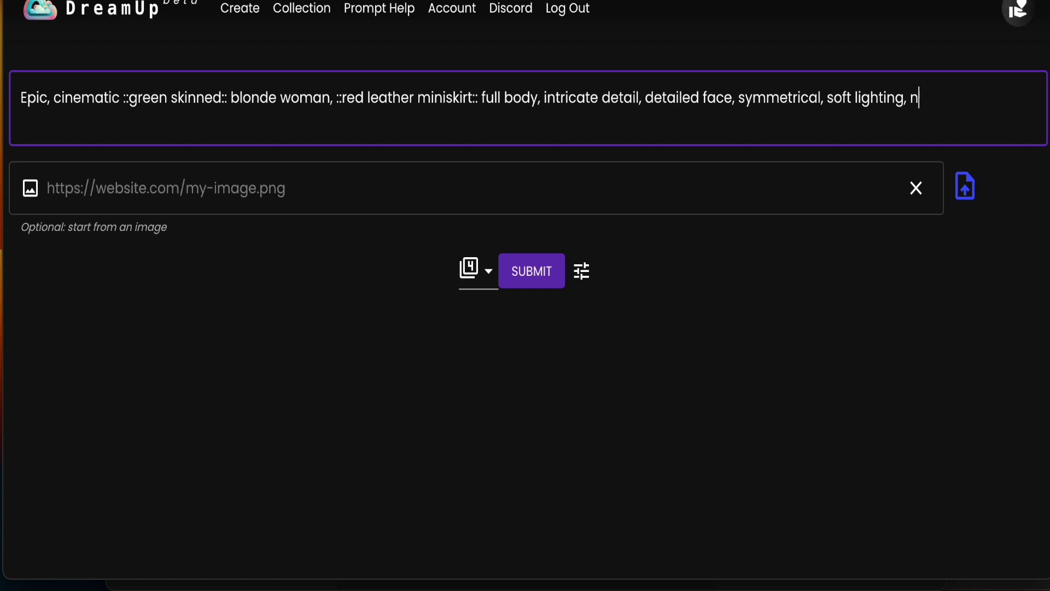
# Step: Finish the prompt with "nighttime in Chicago"
pyautogui.write('ight times')
pyautogui.press('BackSpace')
pyautogui.press('BackSpace')
pyautogui.press('BackSpace')
pyautogui.press('BackSpace')
pyautogui.press('BackSpace')
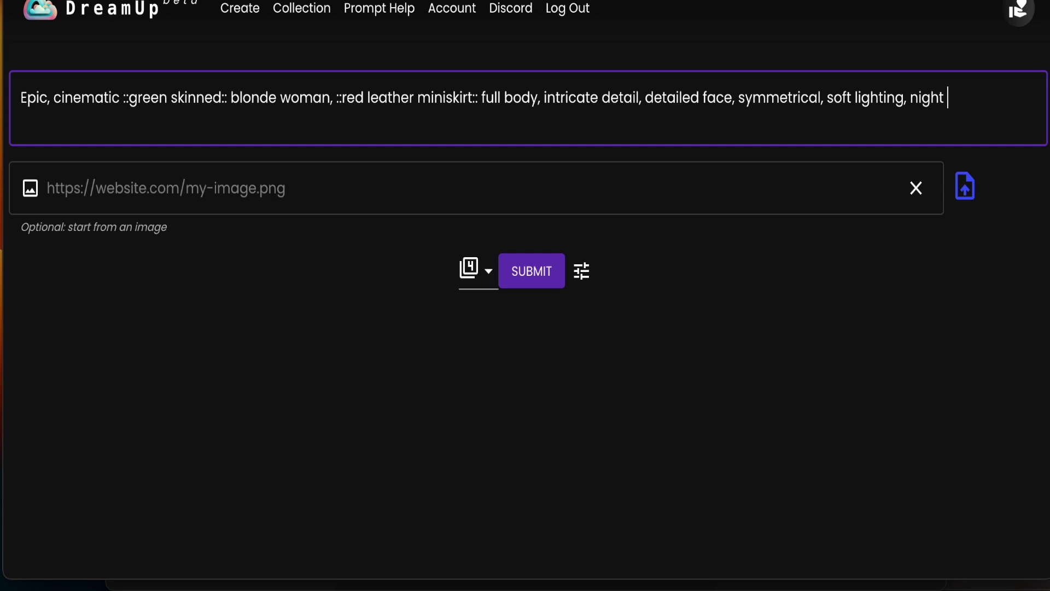
pyautogui.press('BackSpace')
pyautogui.write('me in Chicago')
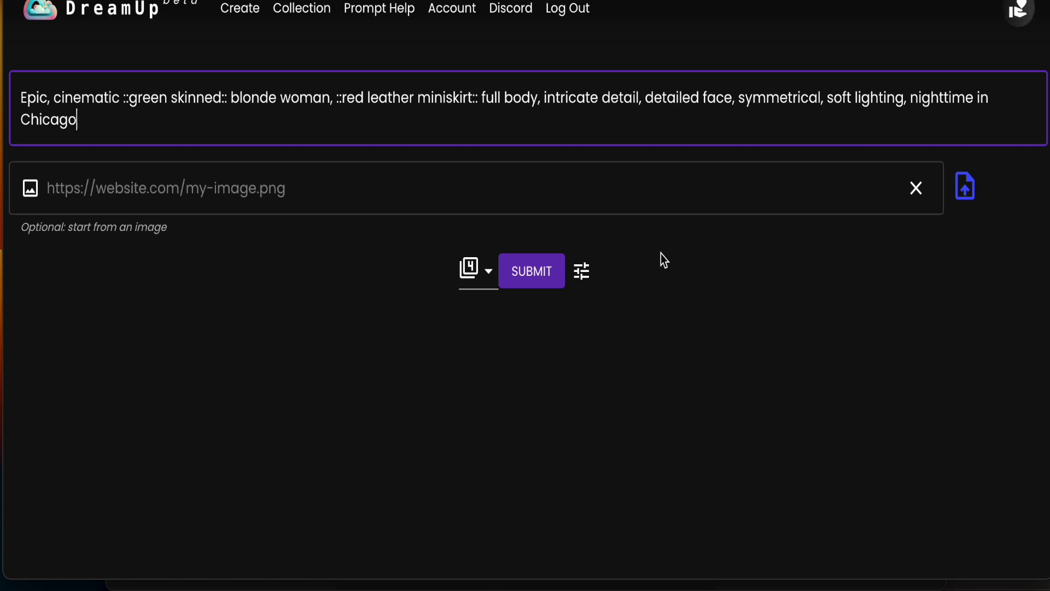
# Step: Generate four images from the prompt and examine the results
pyautogui.click(535, 273)
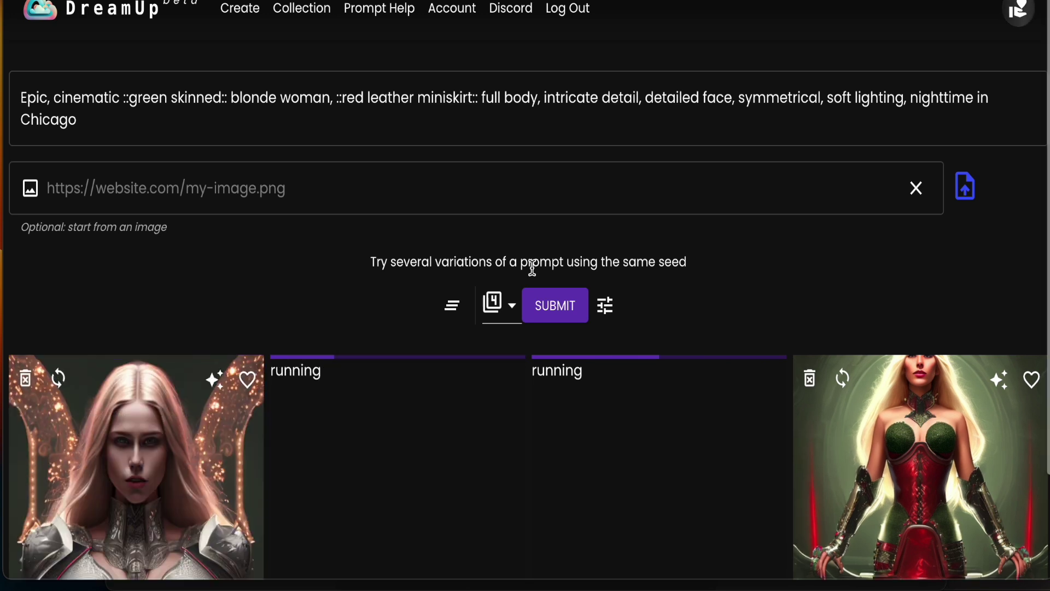
pyautogui.scroll(-2, 470, 432)
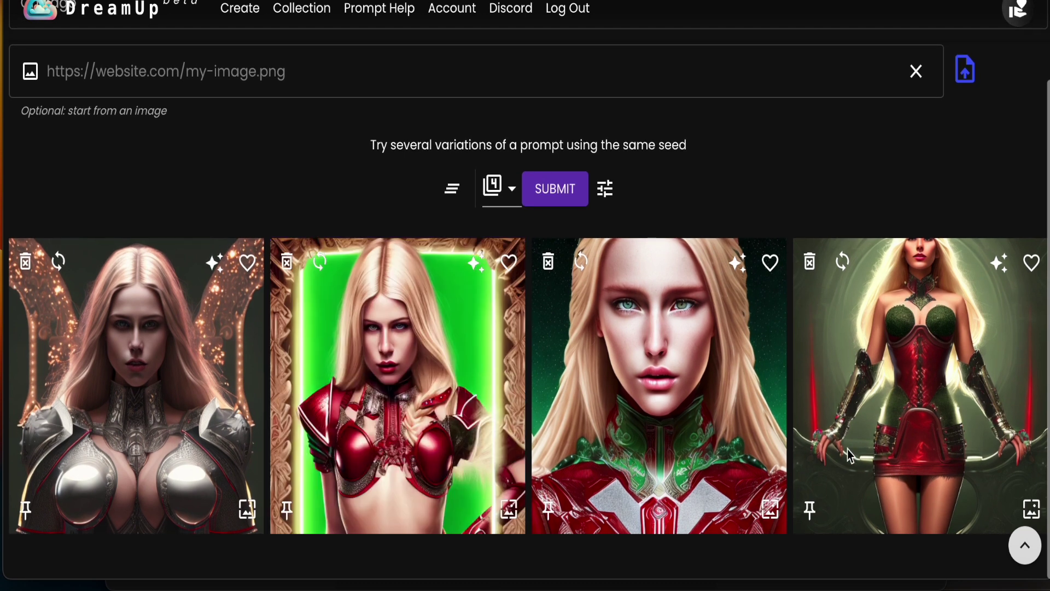
pyautogui.scroll(2, 334, 202)
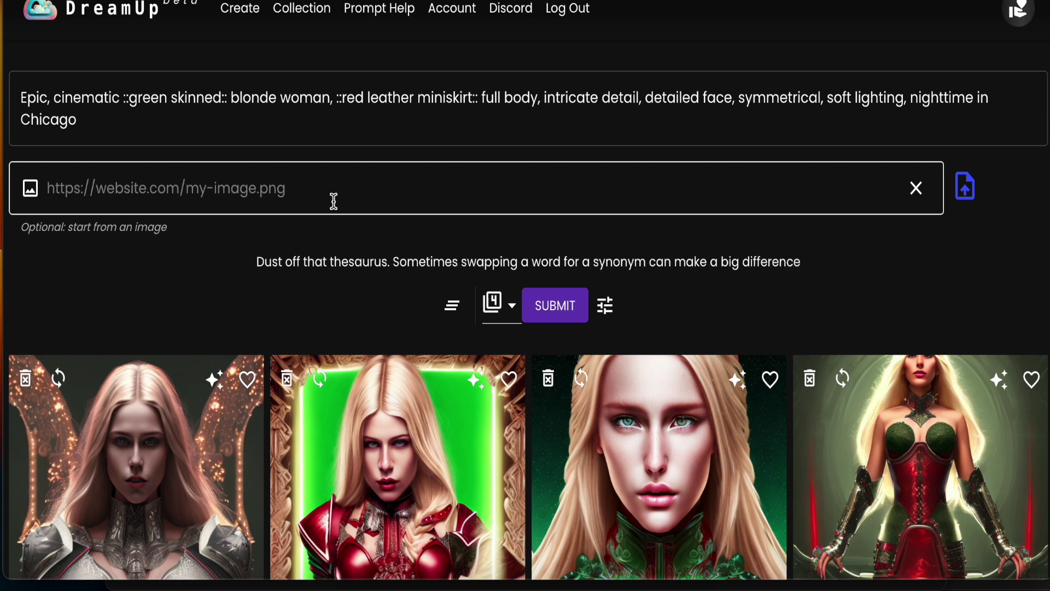
pyautogui.scroll(-2, 334, 202)
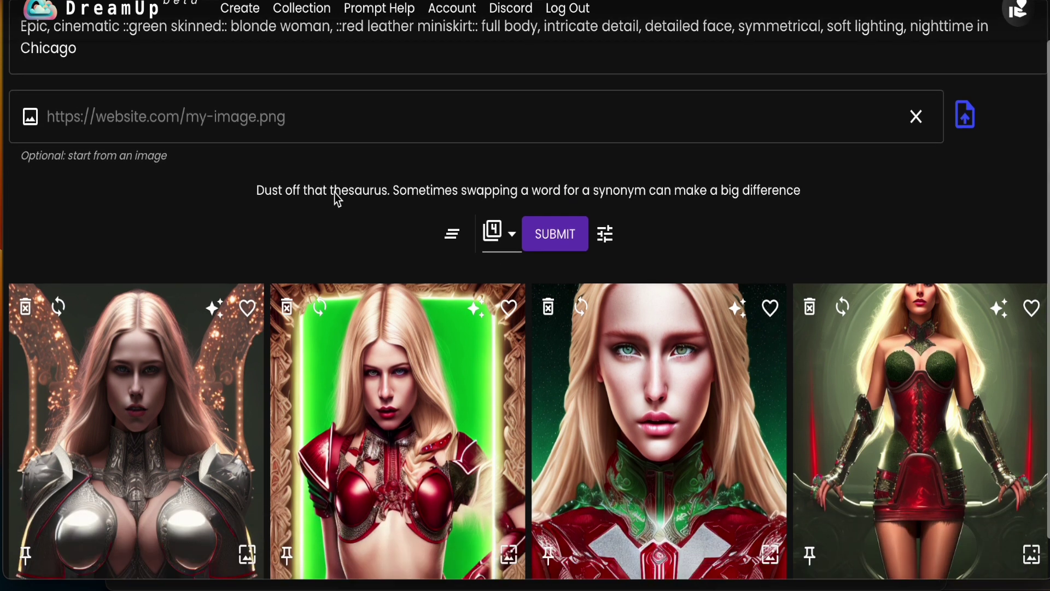
# Step: Change "::green skinned::" to "::green skin::" in the prompt
pyautogui.scroll(1, 332, 214)
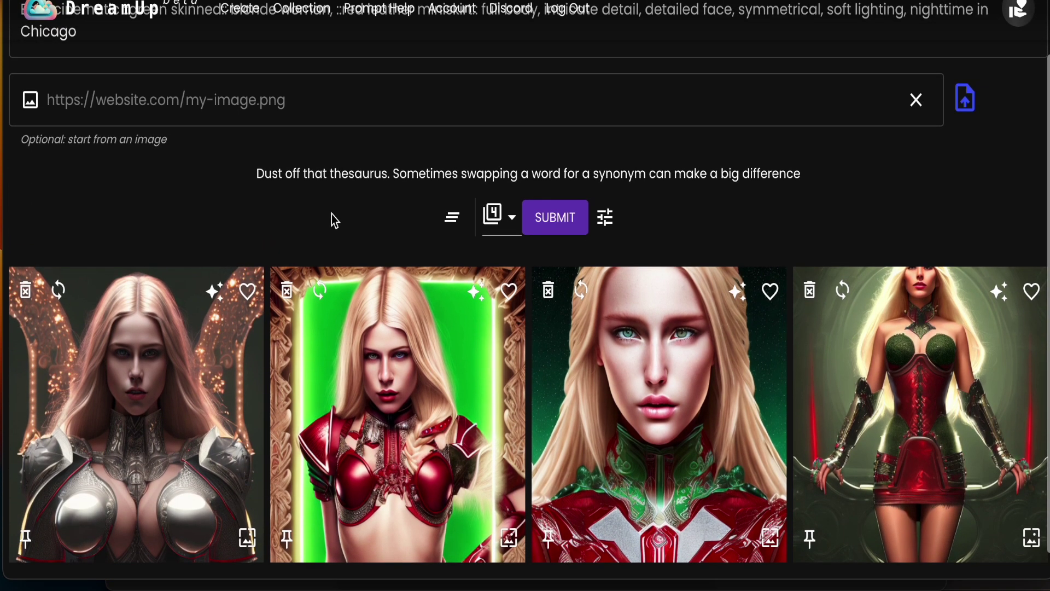
pyautogui.scroll(-1, 378, 315)
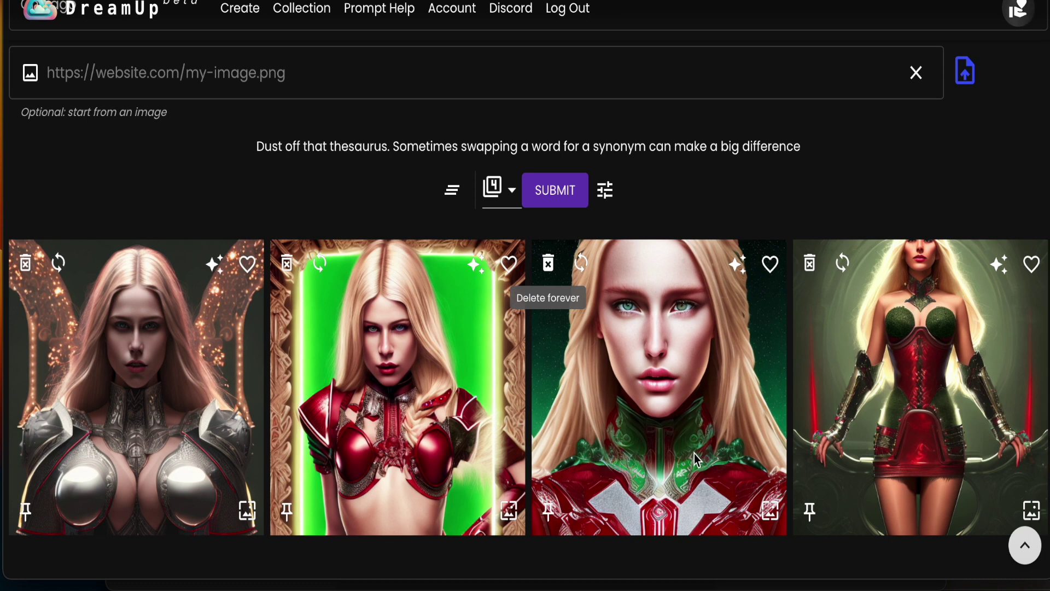
pyautogui.scroll(-1, 694, 455)
pyautogui.scroll(1, 695, 454)
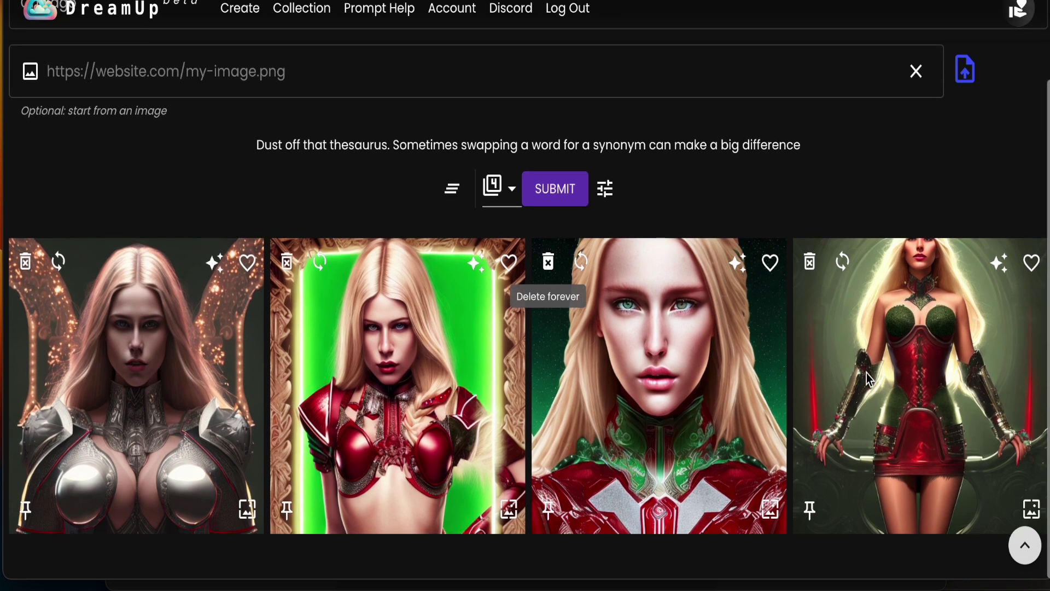
pyautogui.scroll(5, 811, 385)
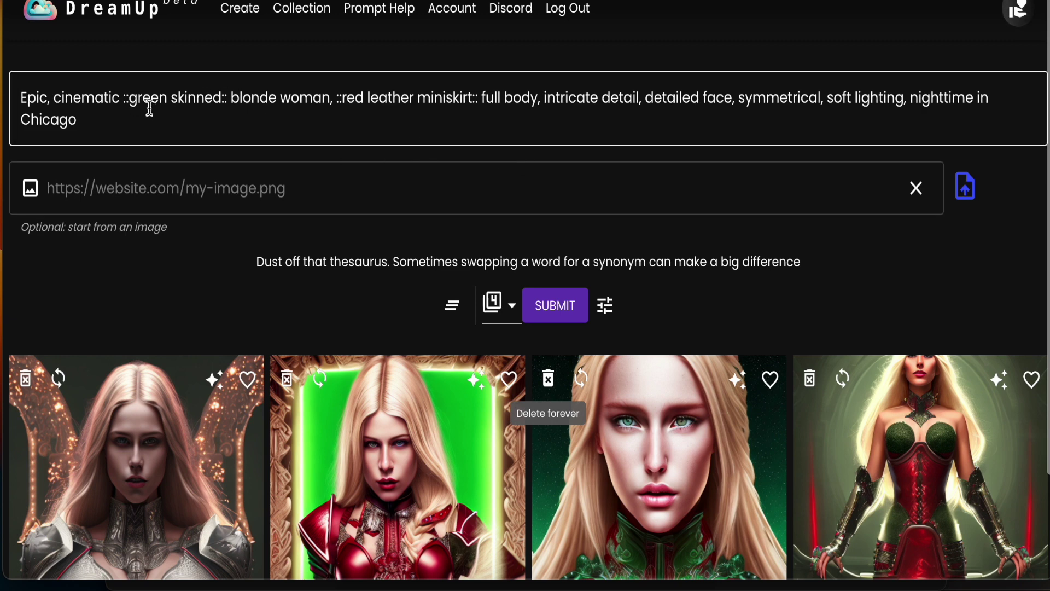
pyautogui.click(222, 98)
pyautogui.press('BackSpace')
pyautogui.press('BackSpace')
pyautogui.press('BackSpace')
pyautogui.write('::')
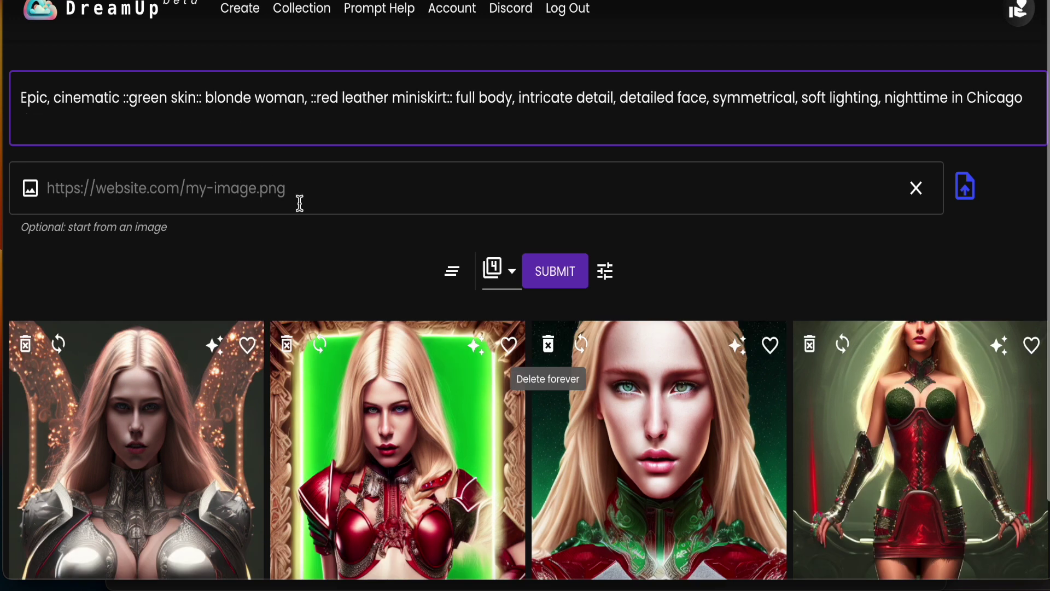
# Step: Generate four images from the revised prompt and delete the robot placeholder flagged as NSFW
pyautogui.click(559, 270)
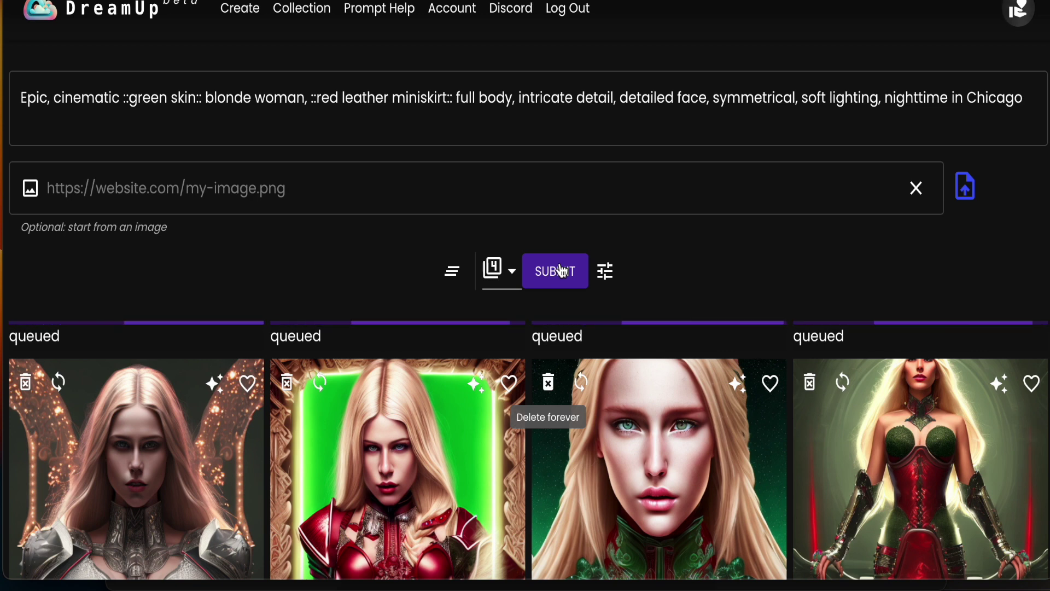
pyautogui.click(562, 269)
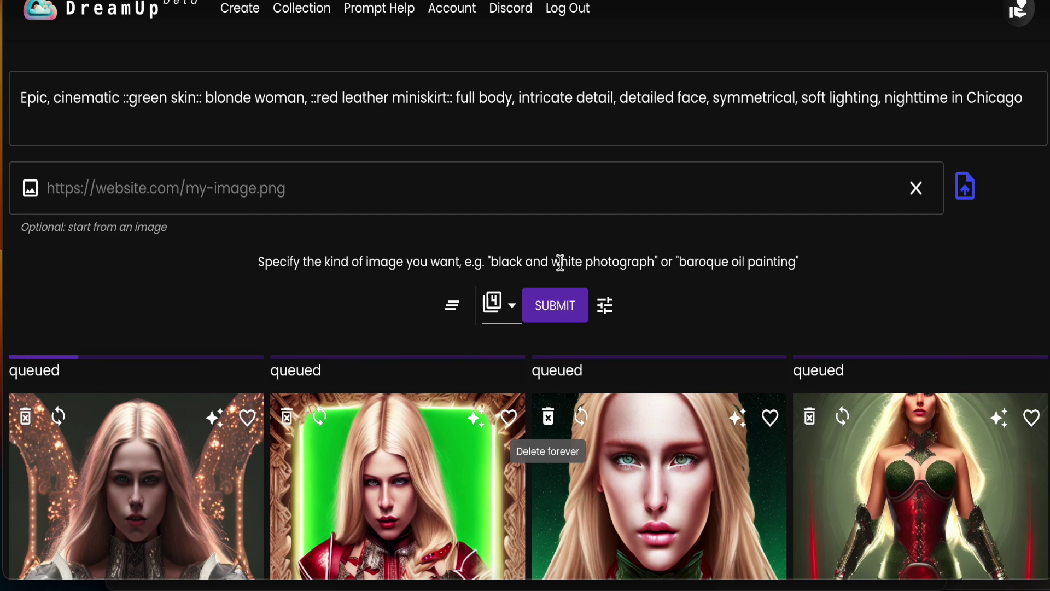
pyautogui.scroll(-3, 575, 465)
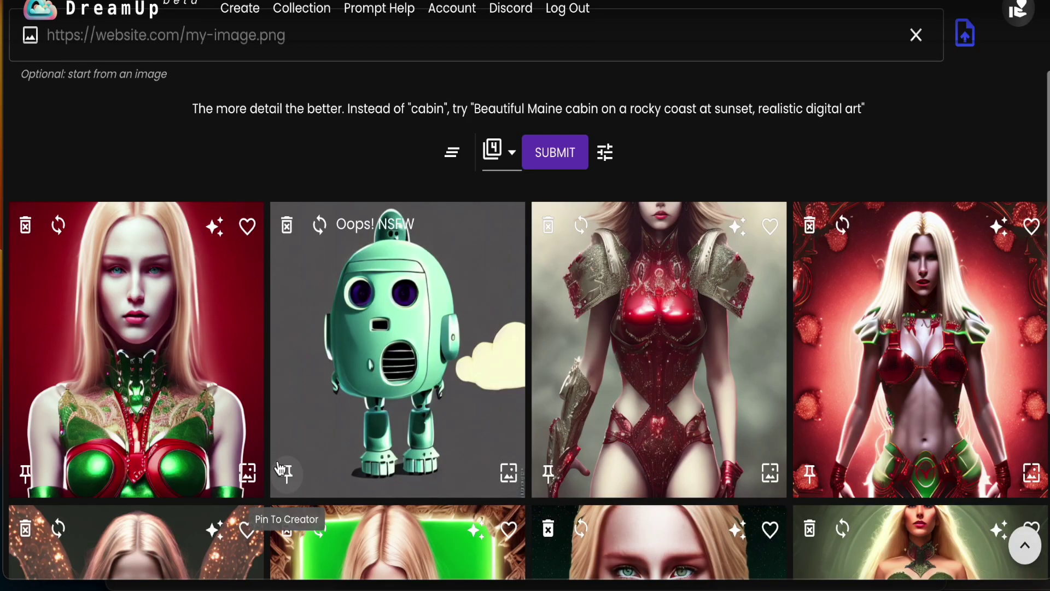
pyautogui.click(288, 225)
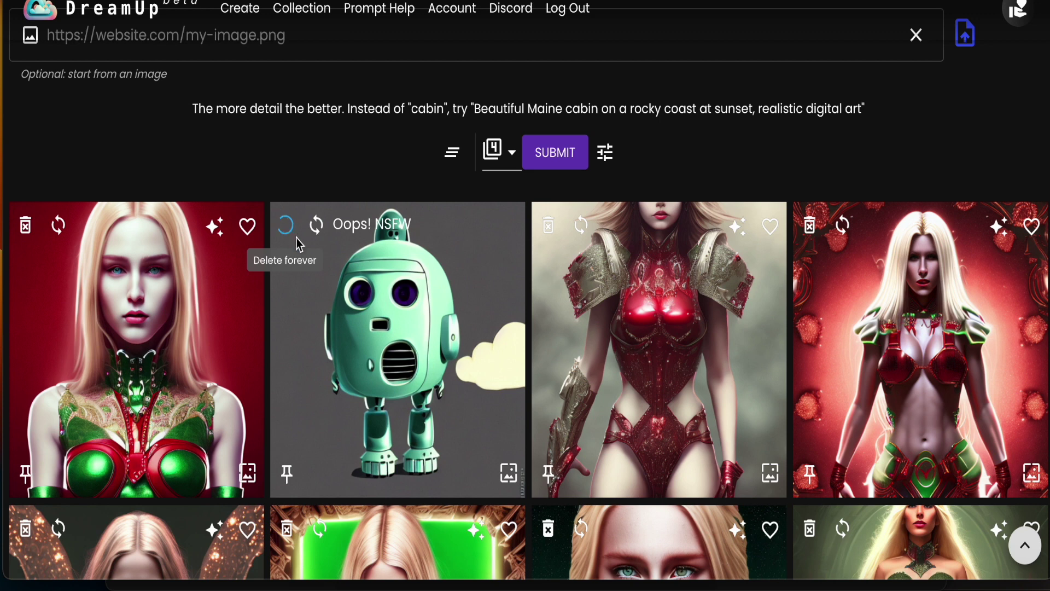
pyautogui.scroll(1, 525, 372)
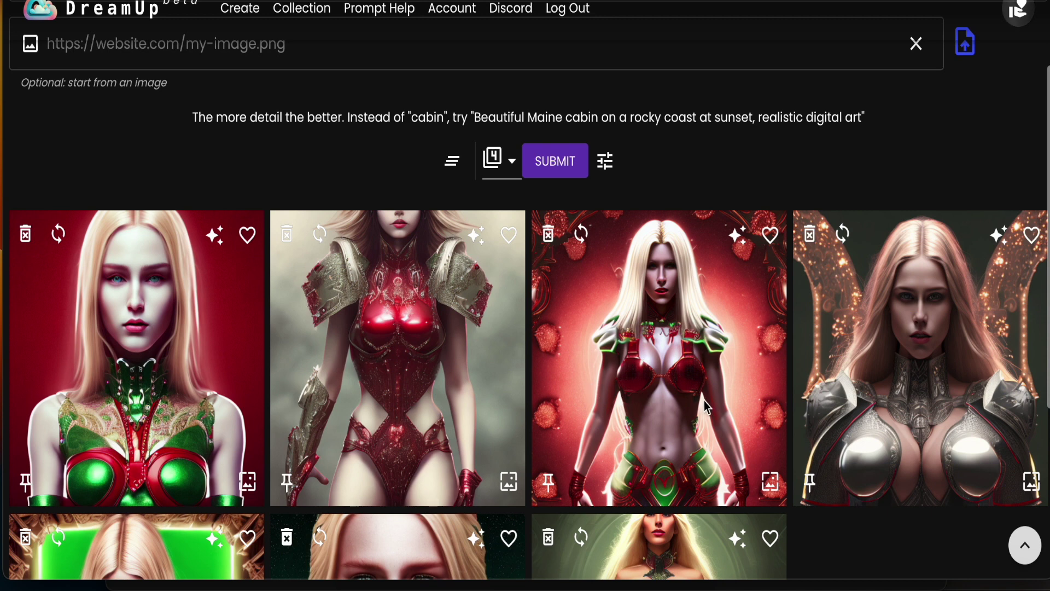
# Step: Select the Vintedois Diffusion model and enter the prompt "Epic, cinematic ::green skinned:: blonde woman, ::red leather miniskirt:: full body, etircate detail, detailed face, symetrical"
pyautogui.scroll(-3, 670, 422)
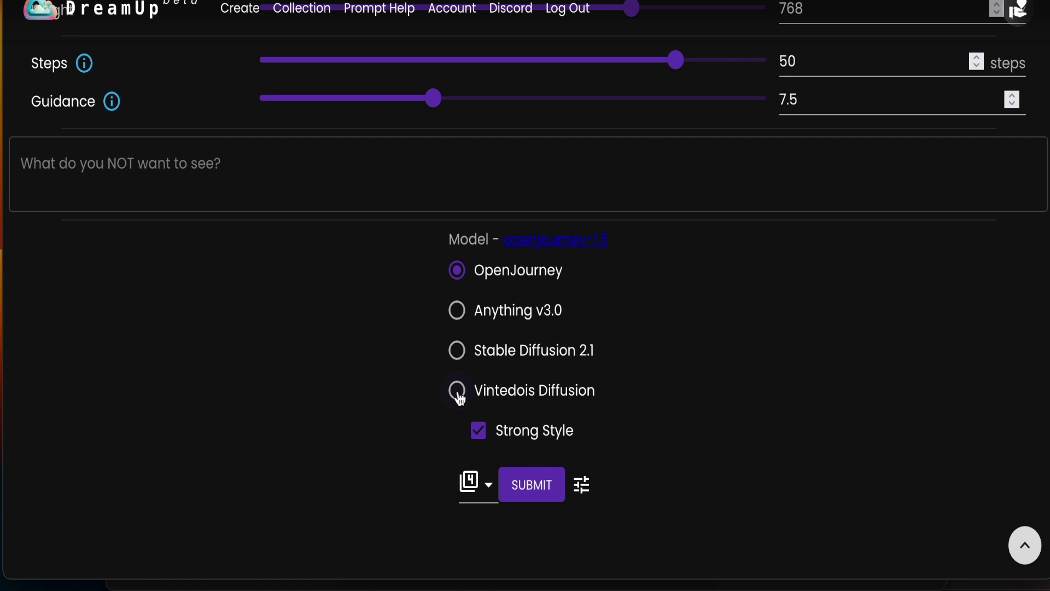
pyautogui.click(458, 391)
pyautogui.scroll(7, 458, 392)
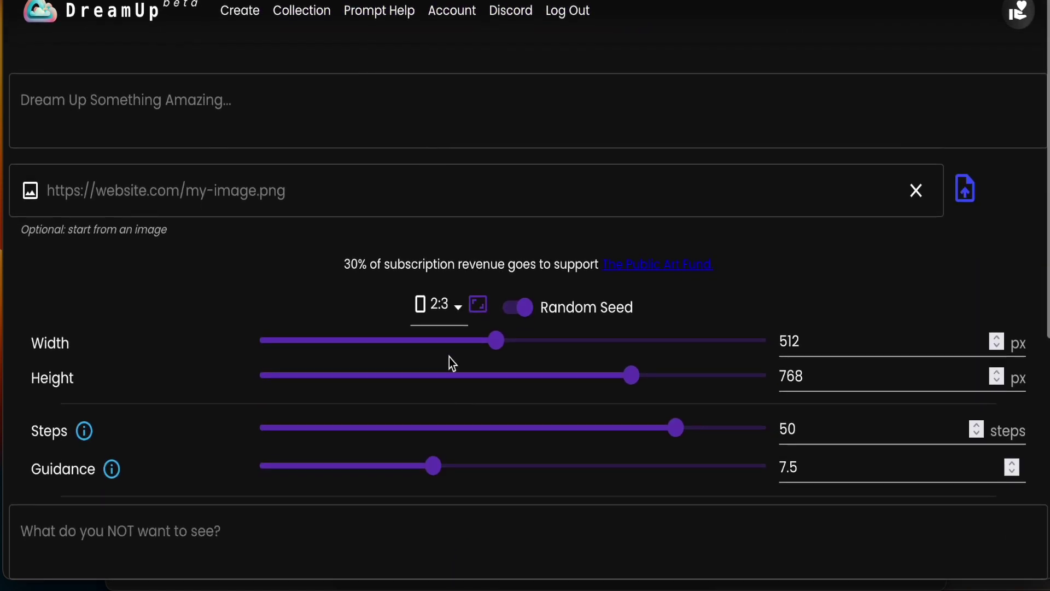
pyautogui.click(418, 122)
pyautogui.write('Epic, cinematic ::green skinned:: blonde woman, ::red leather miniskirt:: full body, etircate detail, detailed face, symetrical')
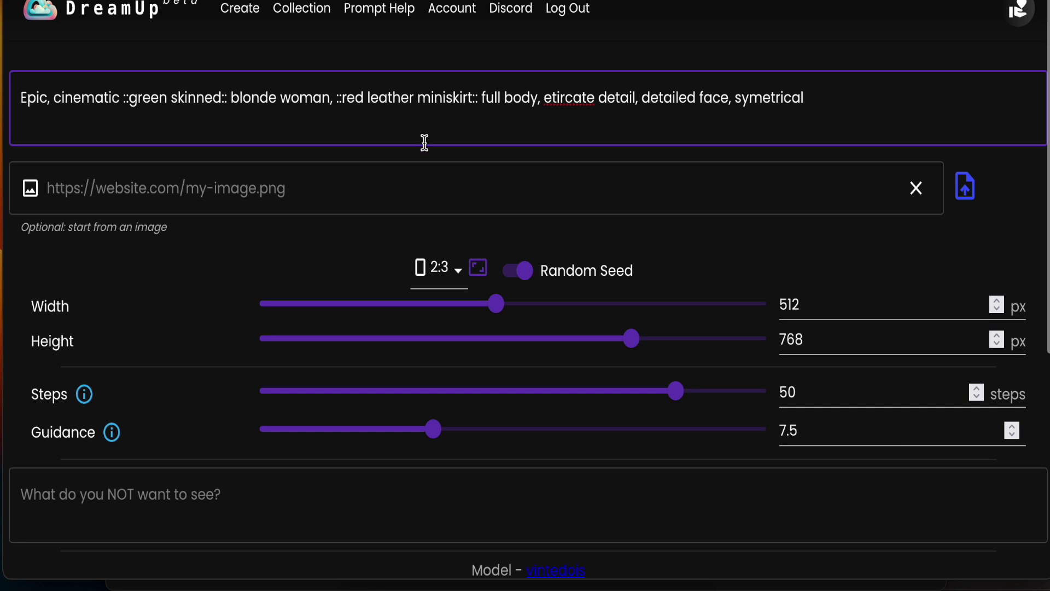
# Step: Generate four images from the prompt with Vintedois Diffusion and Strong Style enabled
pyautogui.scroll(-5, 453, 350)
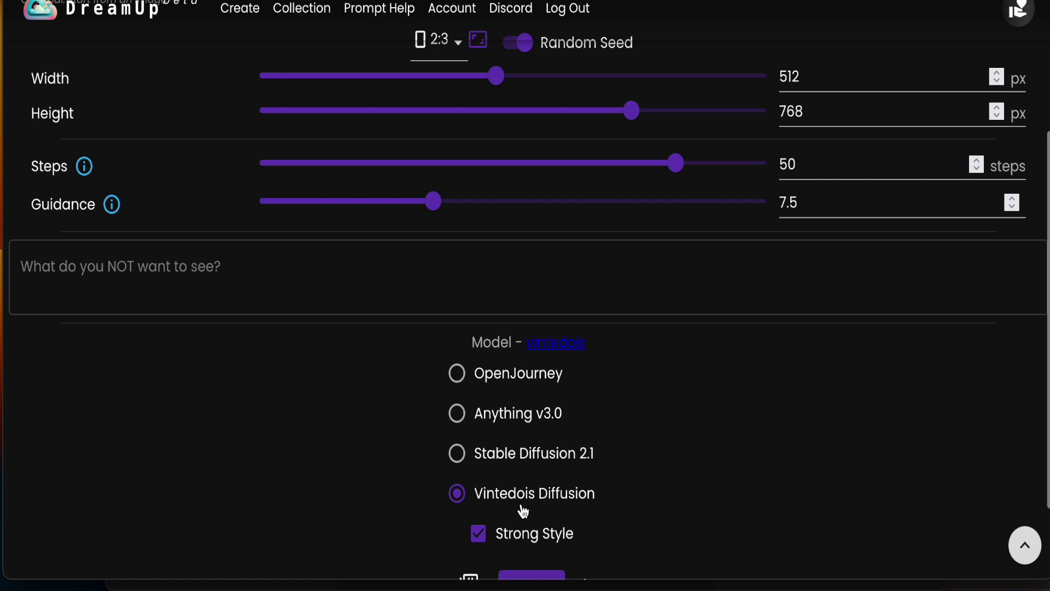
pyautogui.scroll(-1, 530, 520)
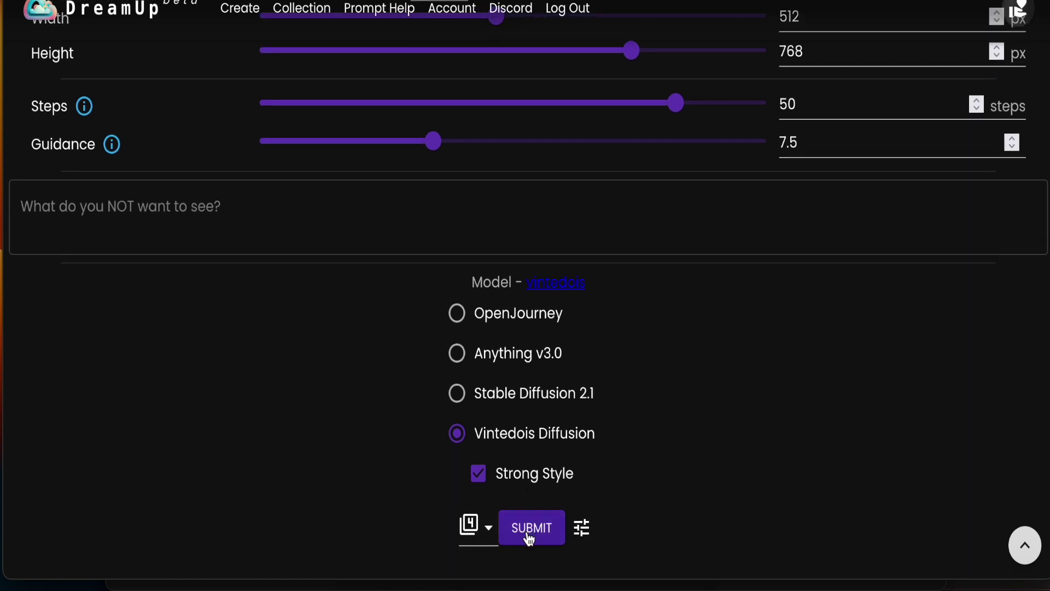
pyautogui.click(530, 539)
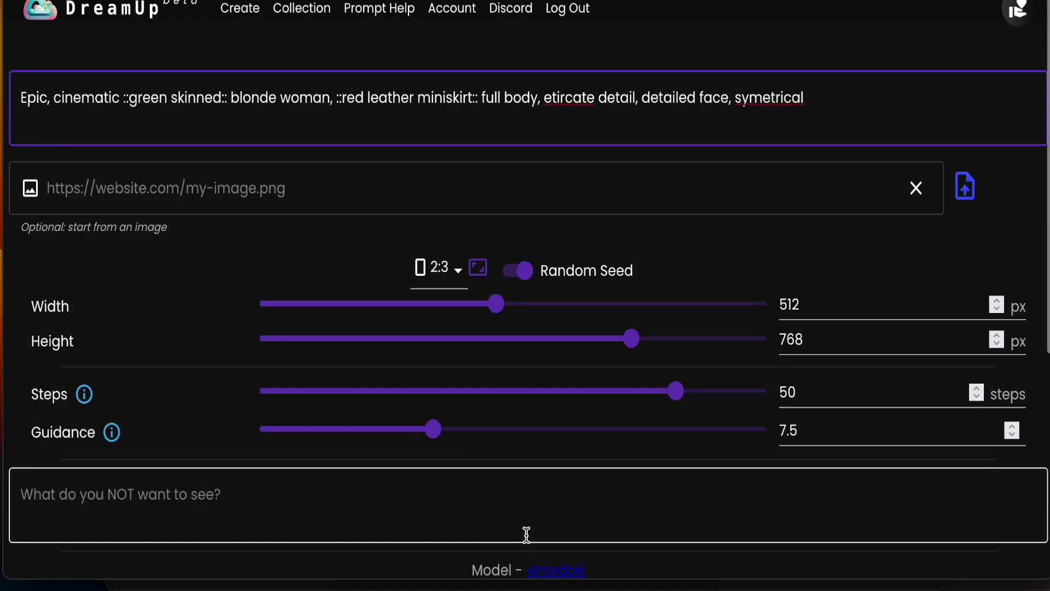
pyautogui.scroll(-3, 526, 534)
pyautogui.scroll(-3, 556, 492)
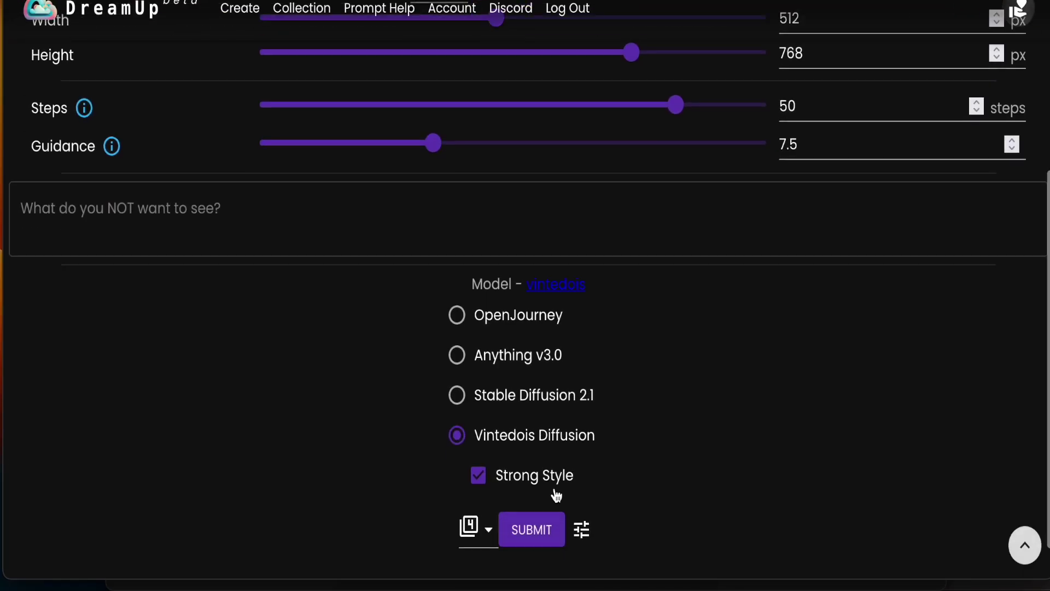
pyautogui.click(547, 504)
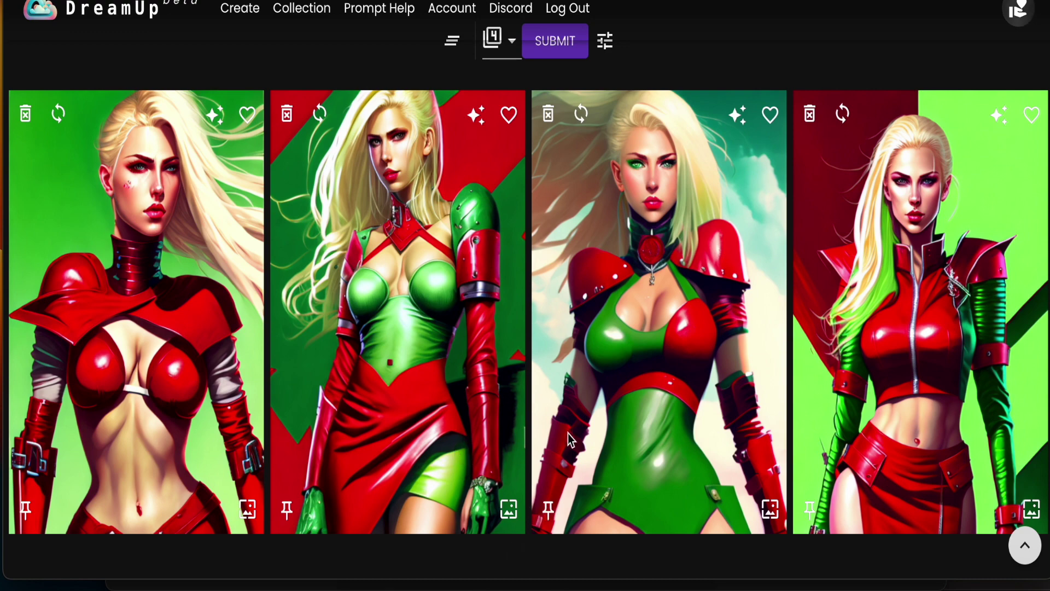
# Step: Insert "zombie" before "blonde woman" in the prompt
pyautogui.scroll(15, 556, 405)
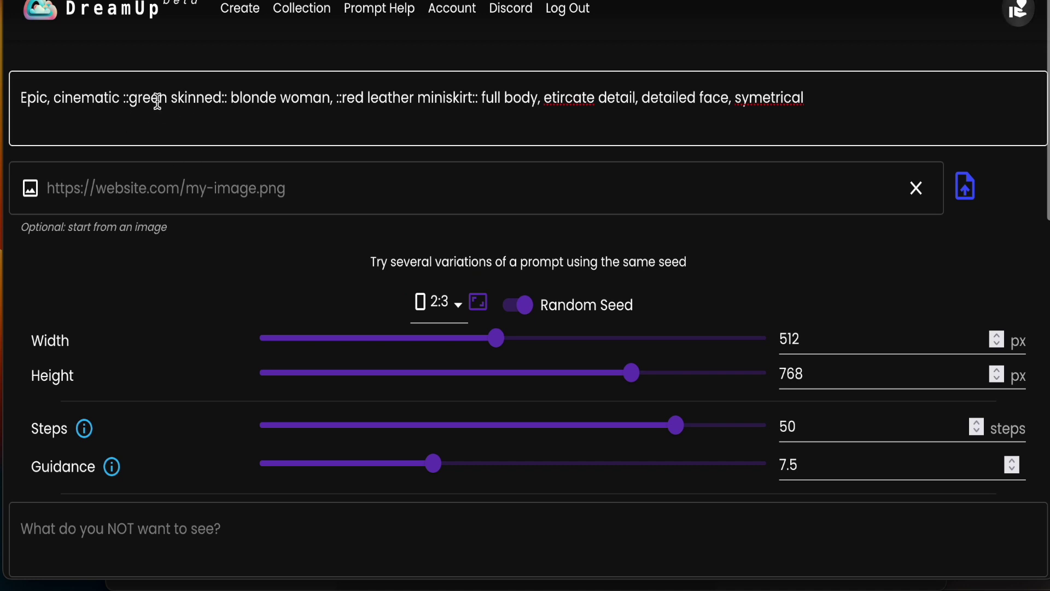
pyautogui.click(229, 97)
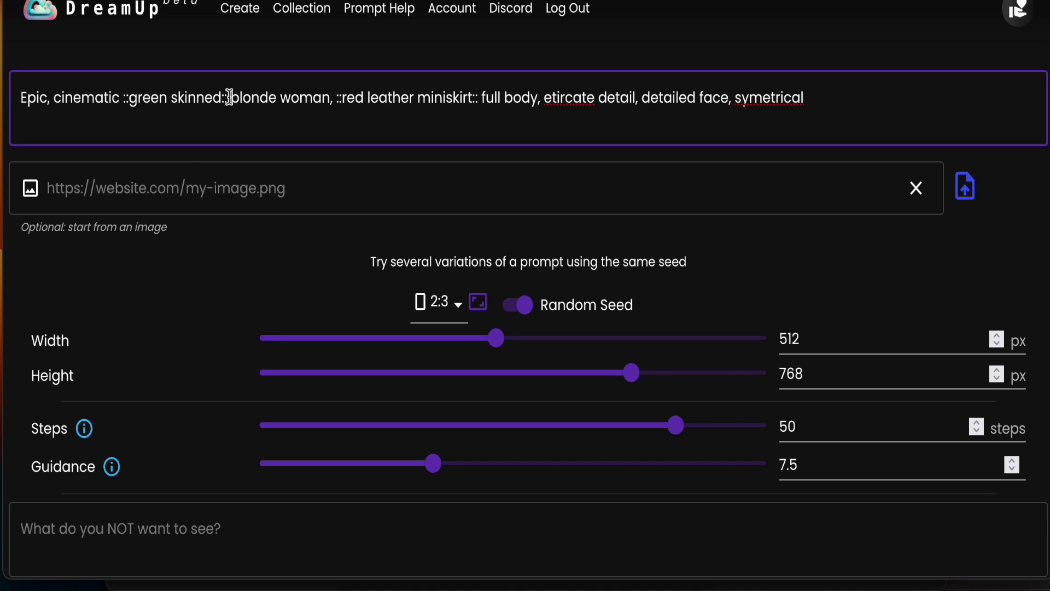
pyautogui.write('zombie')
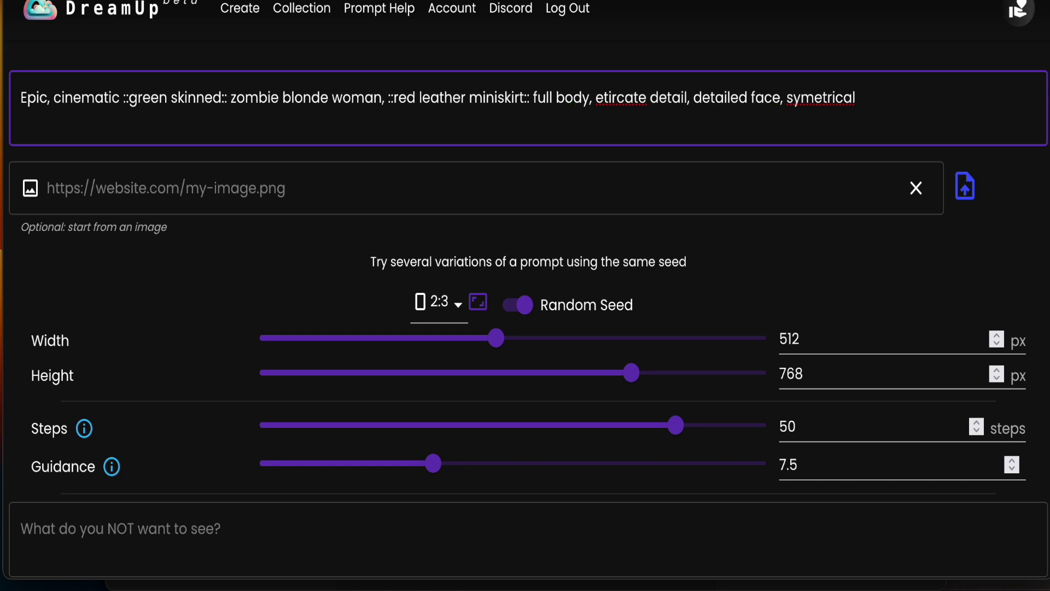
pyautogui.scroll(-3, 593, 220)
pyautogui.scroll(3, 594, 220)
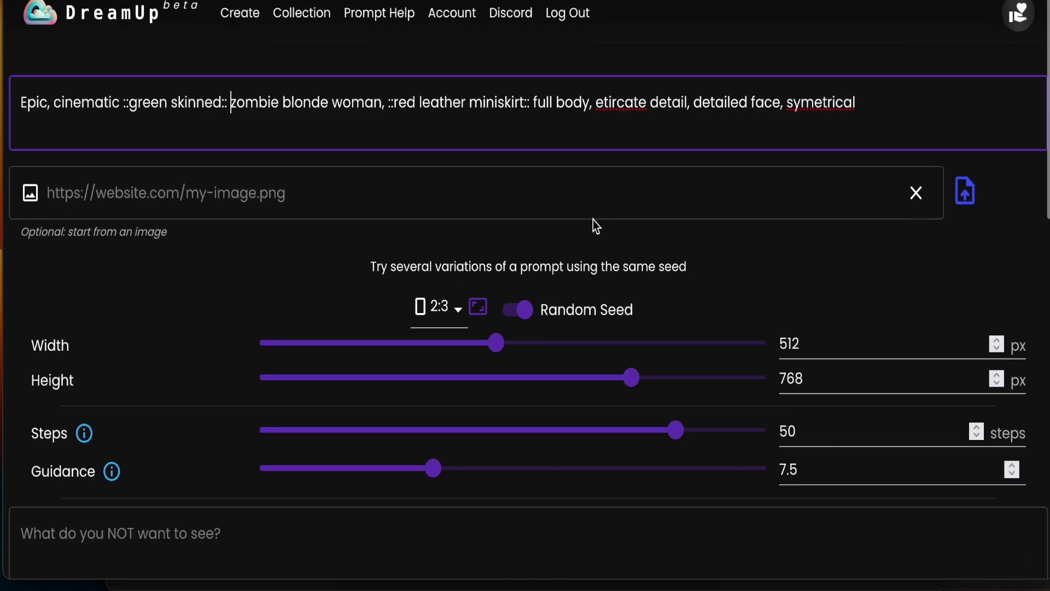
# Step: Correct the misspelled prompt words to "symmetrical" and "intricate"
pyautogui.rightClick(815, 102)
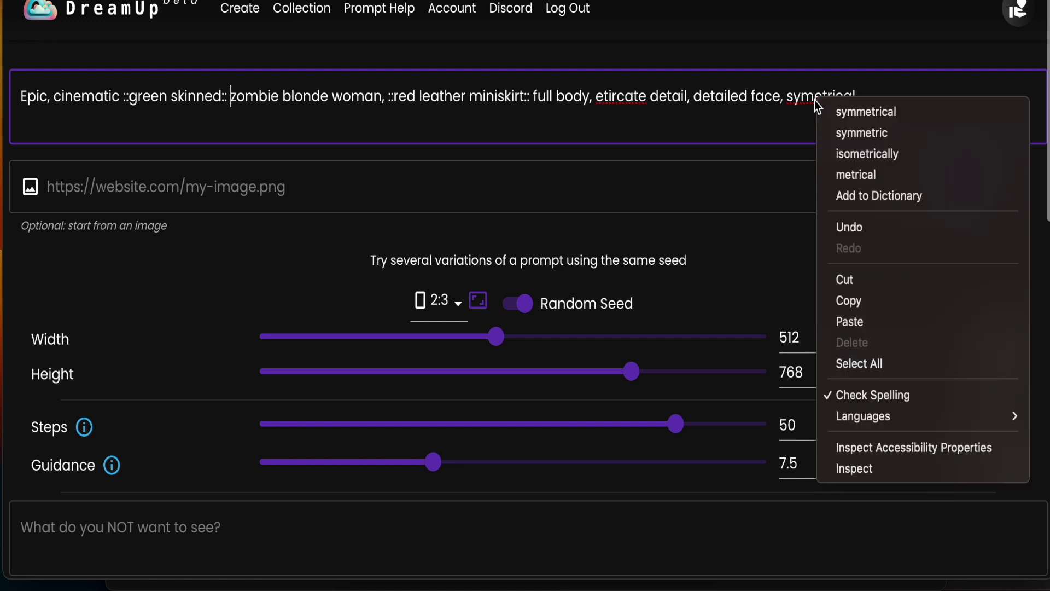
pyautogui.click(835, 110)
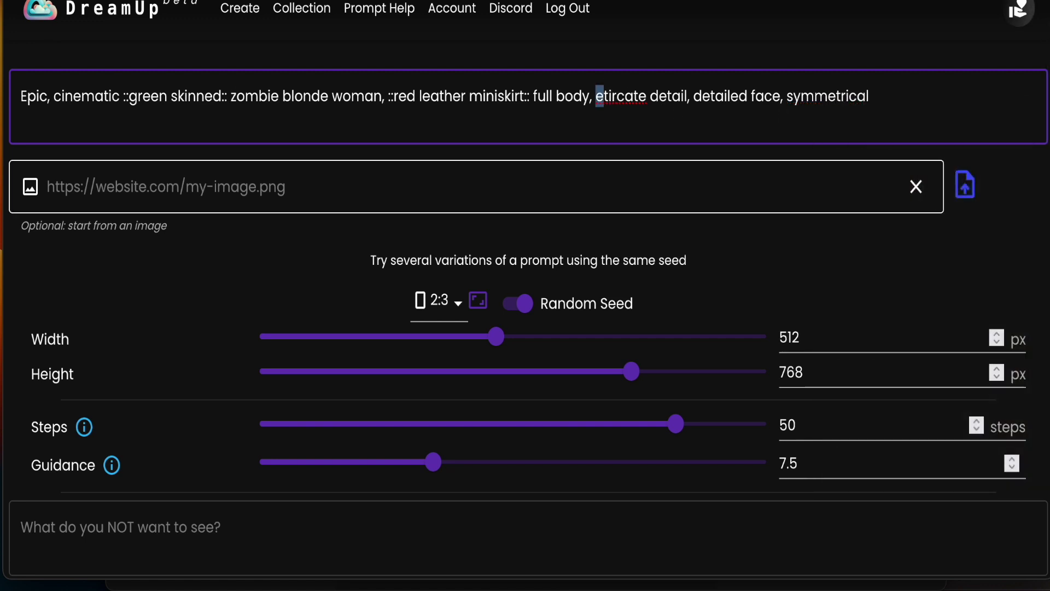
pyautogui.write('i')
pyautogui.rightClick(619, 99)
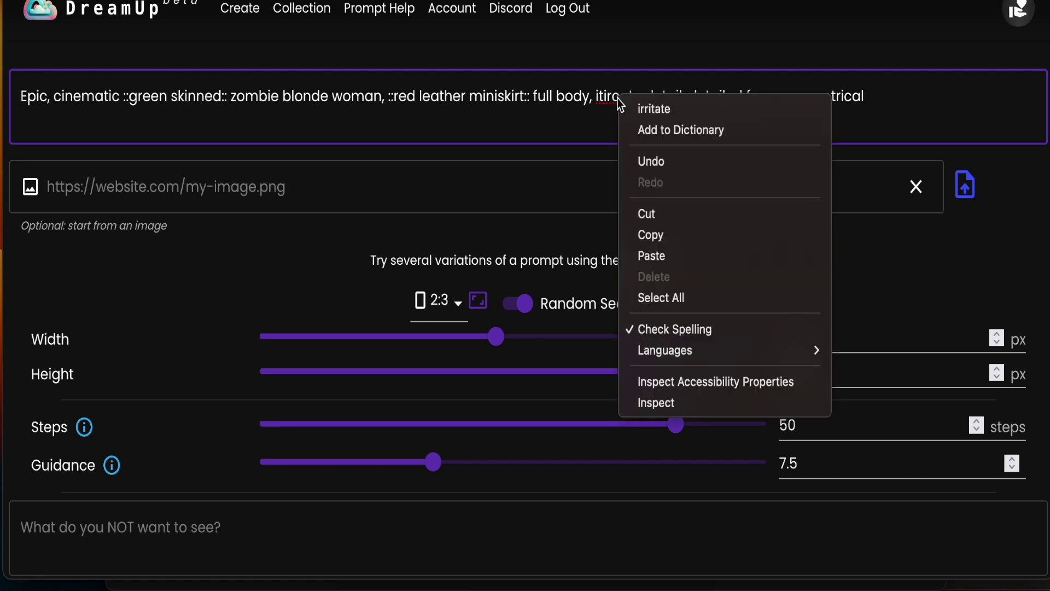
pyautogui.click(586, 117)
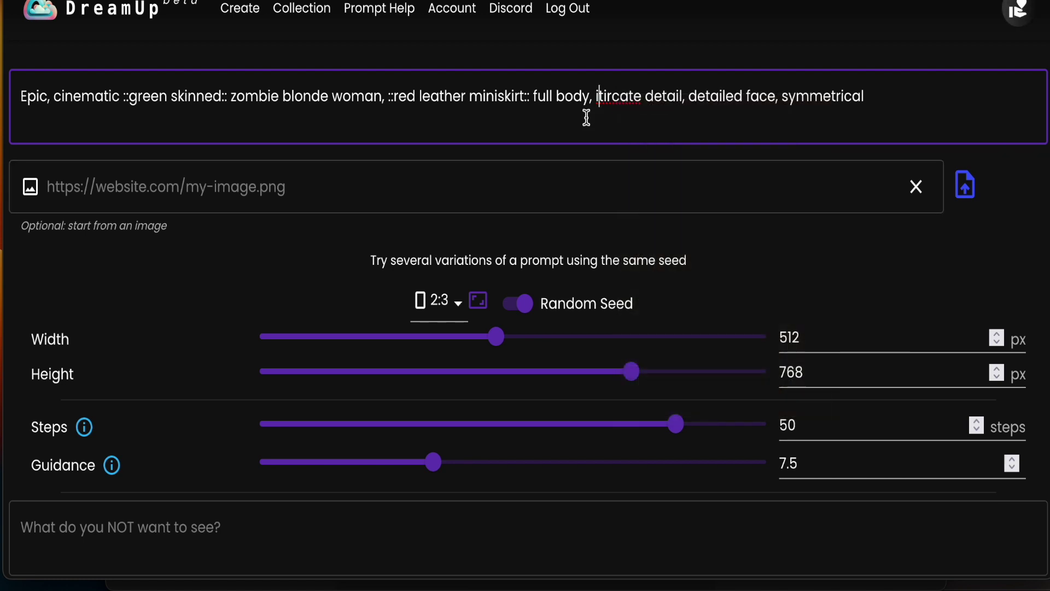
pyautogui.doubleClick(607, 97)
pyautogui.write('intric')
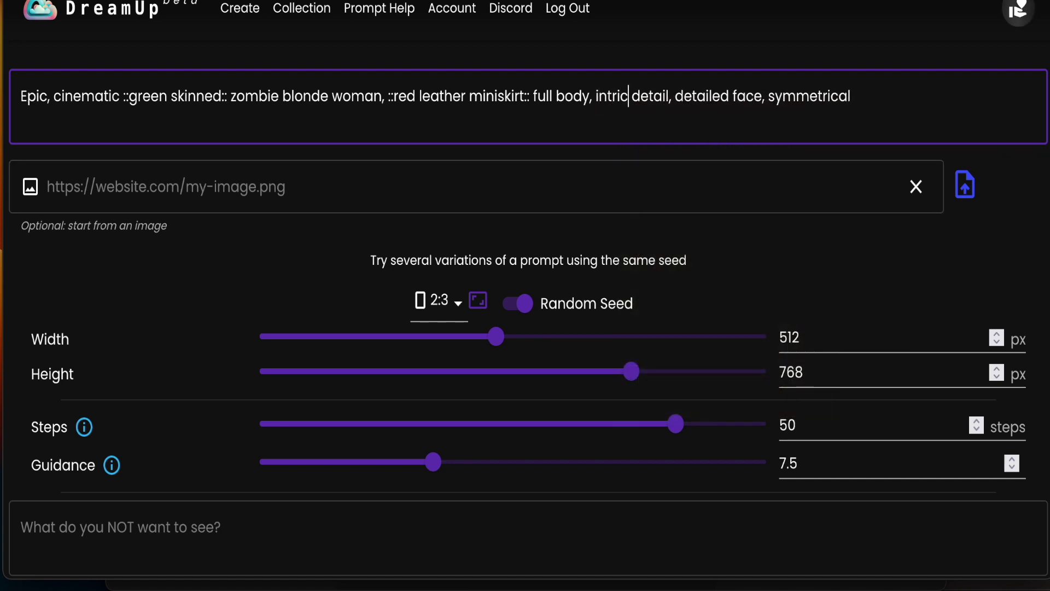
pyautogui.write('ate')
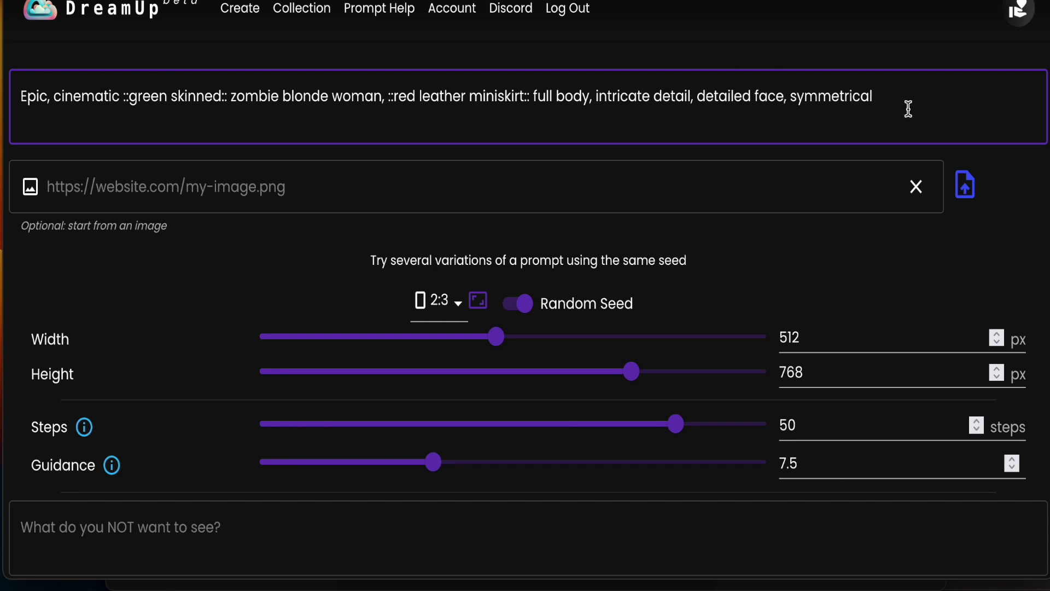
# Step: Generate four images from the zombie prompt and examine the characters up close
pyautogui.scroll(-10, 543, 318)
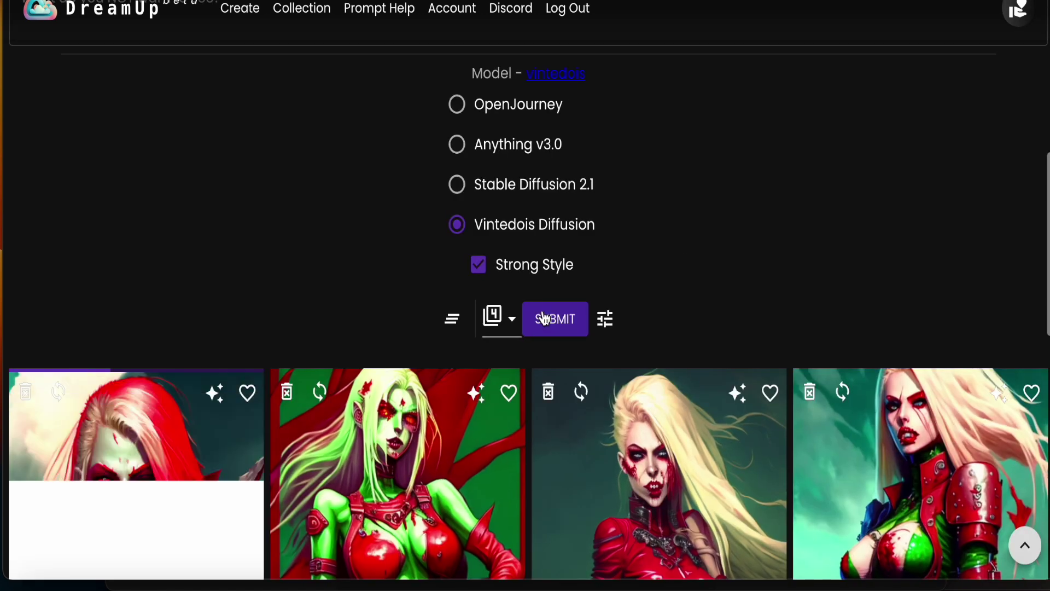
pyautogui.scroll(-5, 544, 318)
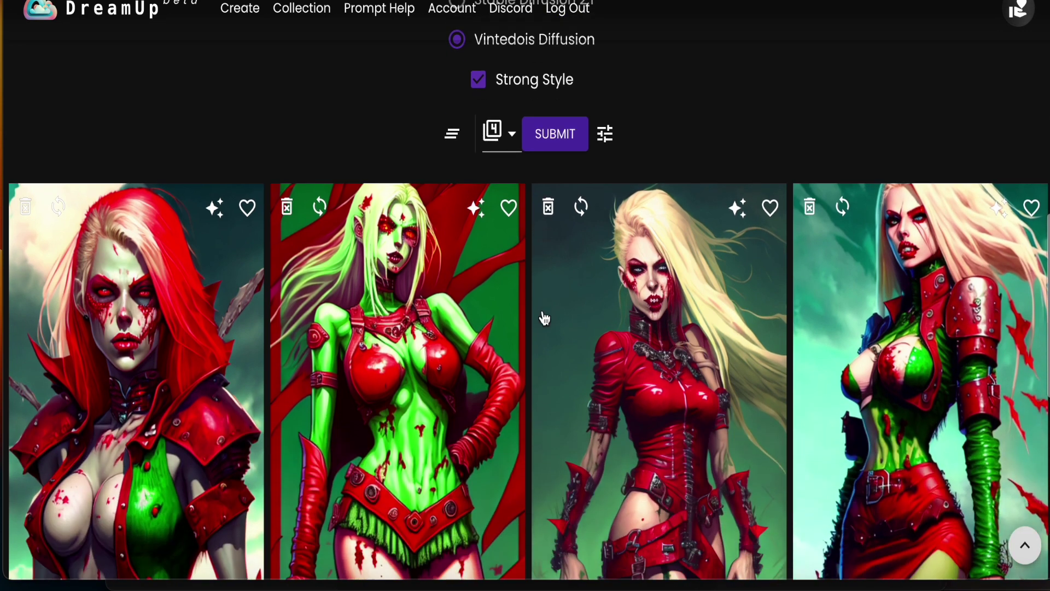
pyautogui.scroll(-1, 543, 317)
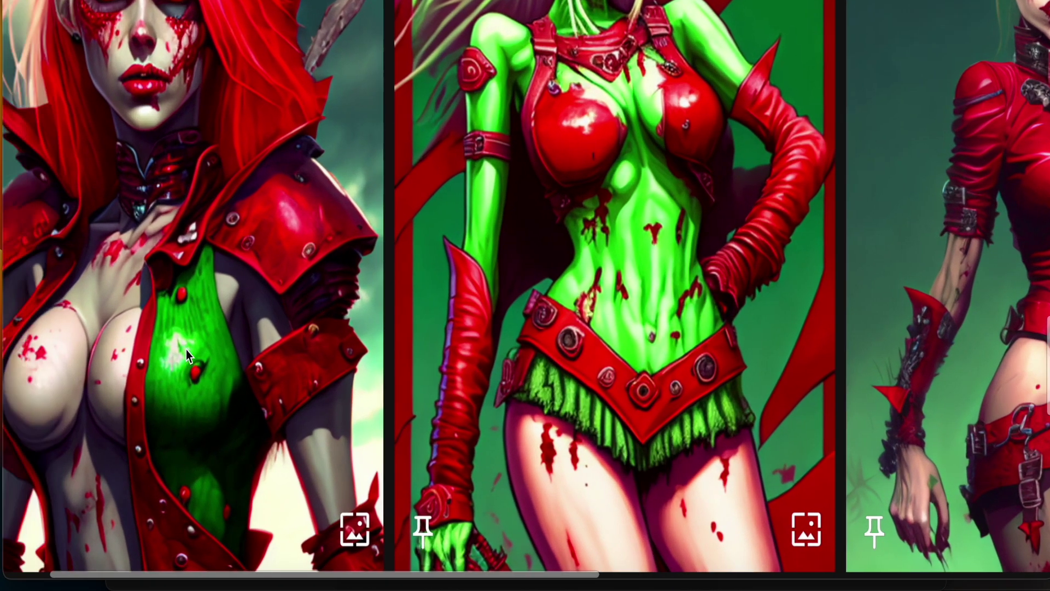
pyautogui.hscroll(-2, 186, 350)
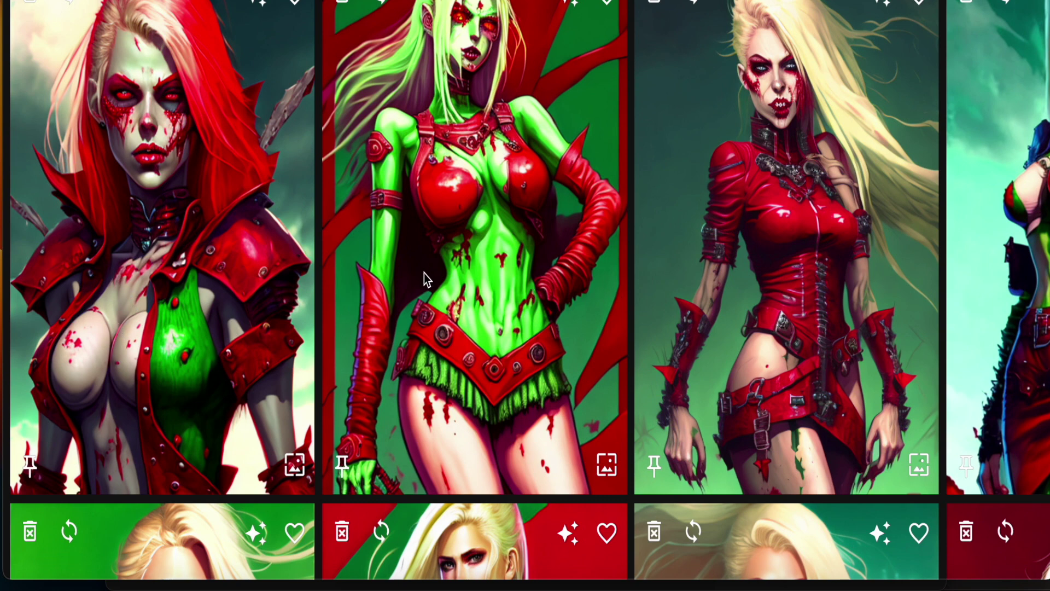
pyautogui.scroll(2, 424, 273)
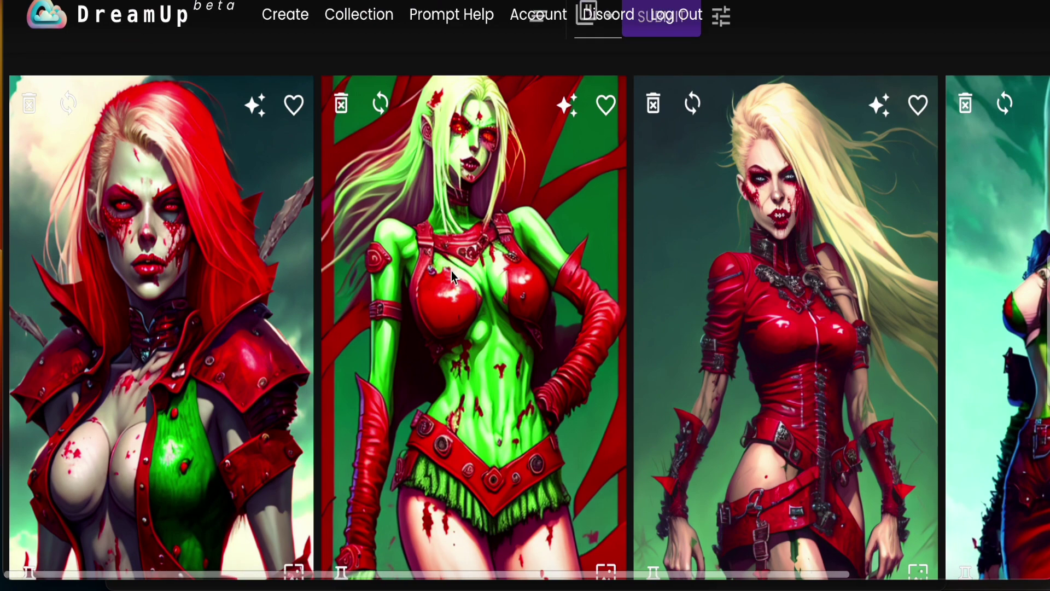
pyautogui.scroll(-3, 490, 438)
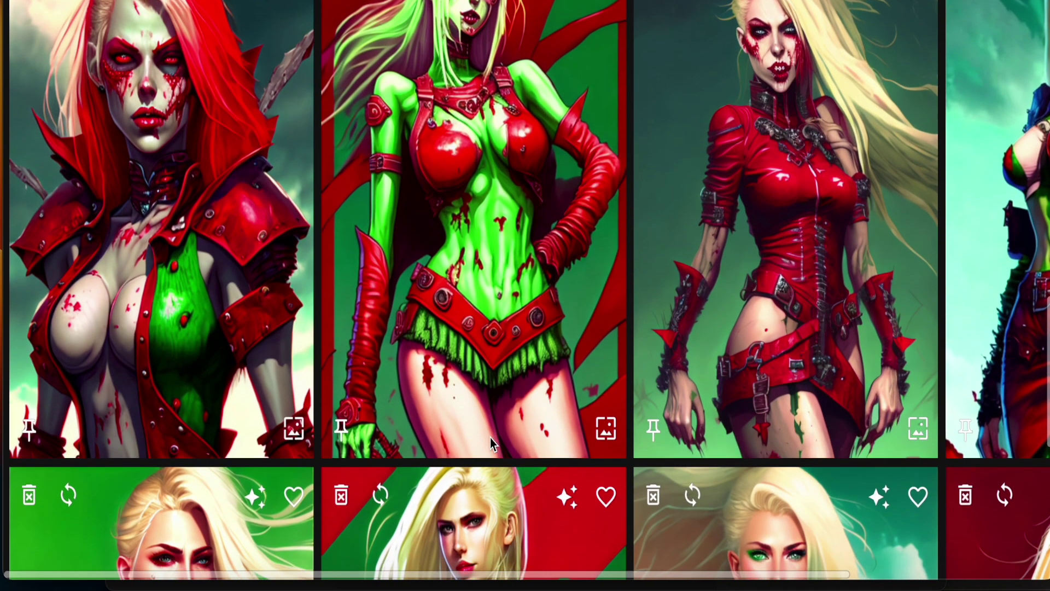
pyautogui.scroll(2, 484, 489)
pyautogui.hscroll(4, 563, 367)
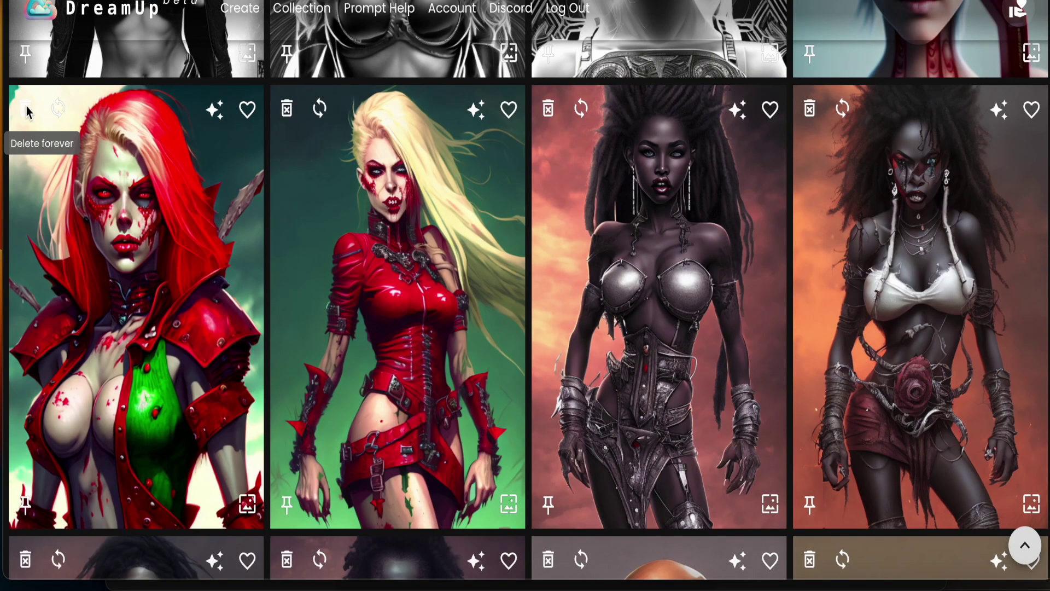
# Step: Permanently delete the image of the red-haired zombie woman in the red and green outfit from the collection
pyautogui.click(138, 55)
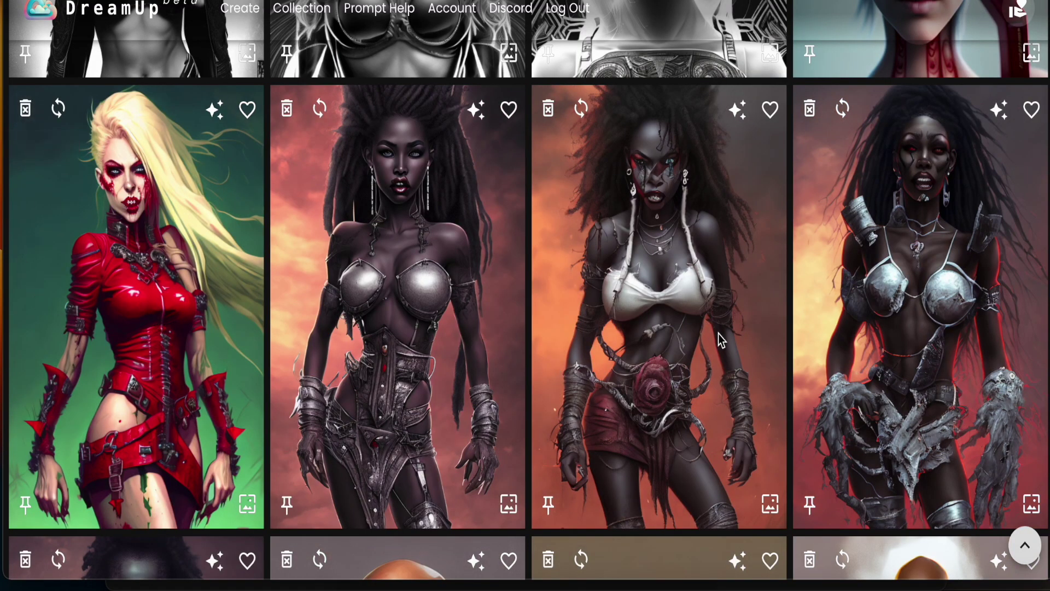
# Step: Browse the remaining generated characters down to the end of the collection and return to its beginning
pyautogui.scroll(-2, 616, 340)
pyautogui.scroll(-5, 420, 309)
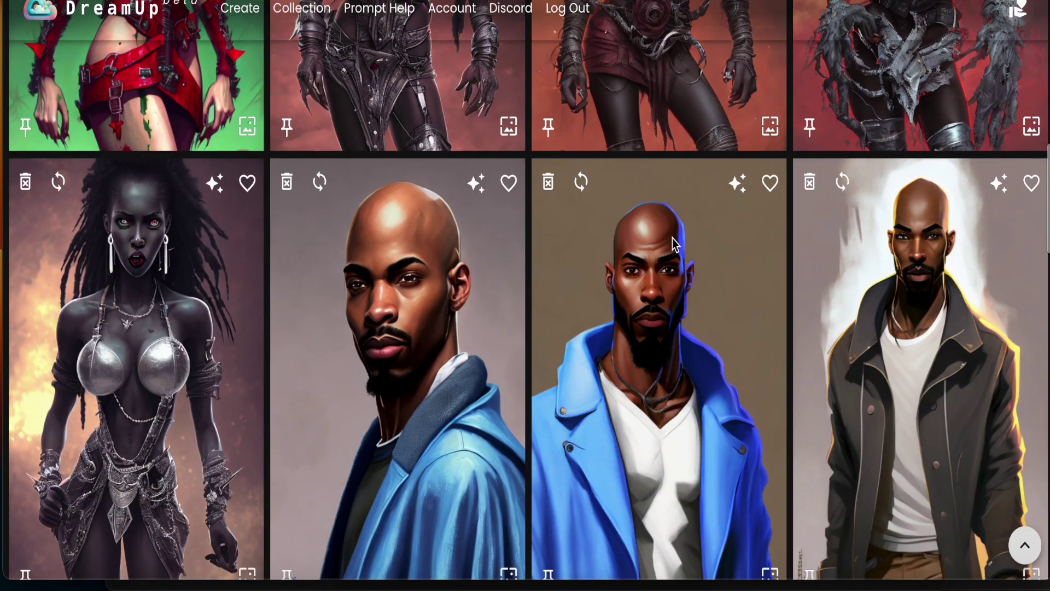
pyautogui.scroll(-4, 672, 238)
pyautogui.scroll(-1, 533, 377)
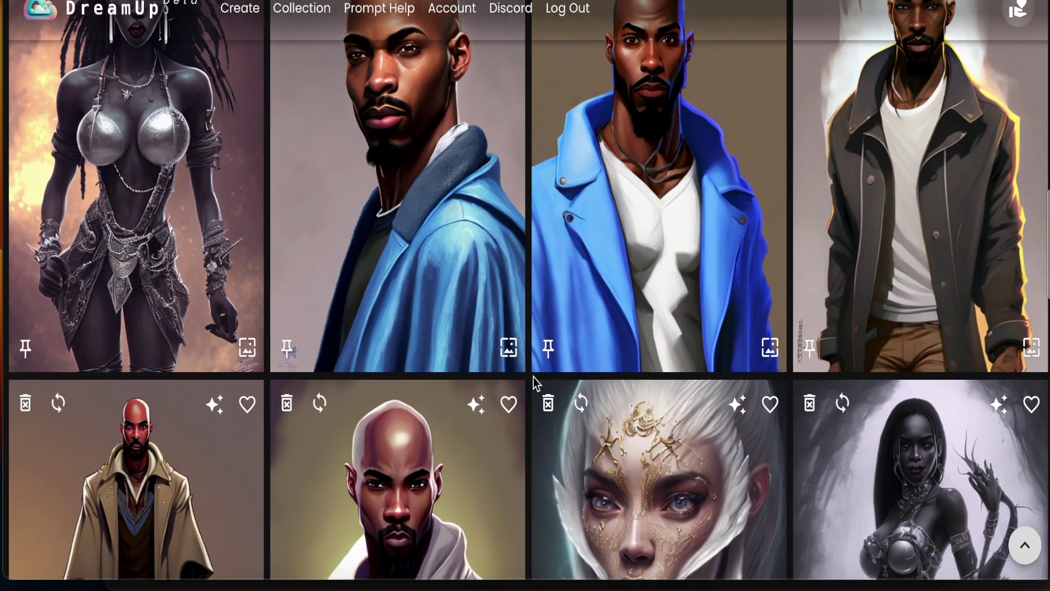
pyautogui.scroll(-3, 533, 376)
pyautogui.scroll(1, 387, 375)
pyautogui.scroll(-3, 405, 434)
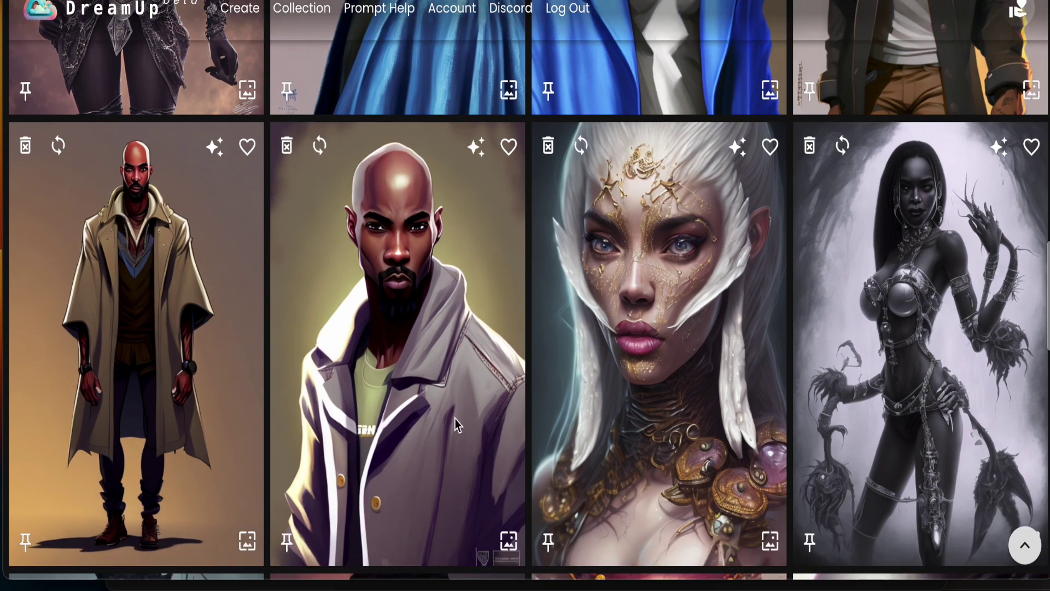
pyautogui.scroll(-2, 459, 425)
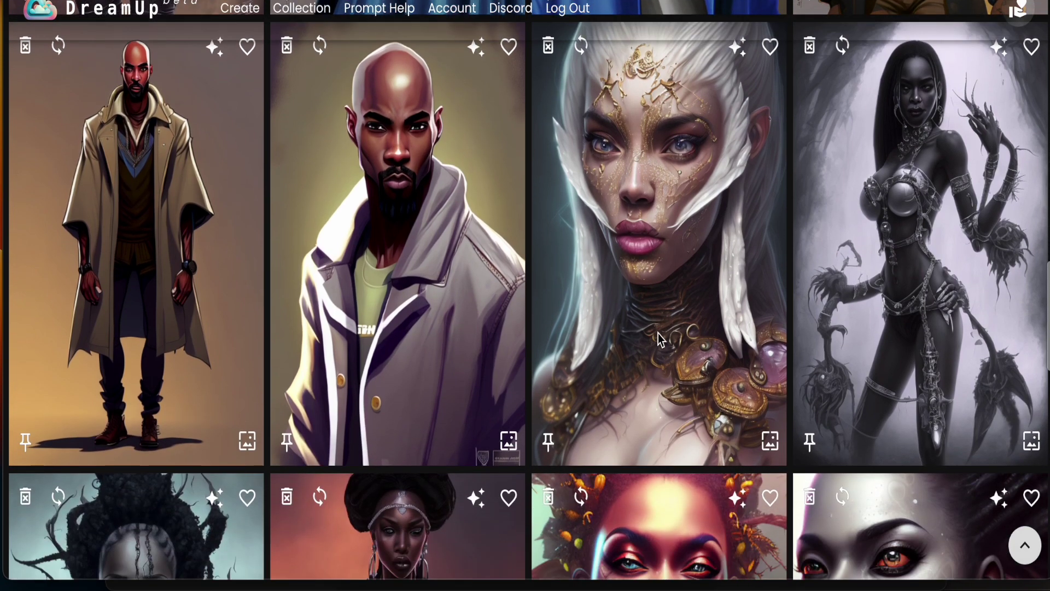
pyautogui.scroll(-5, 780, 345)
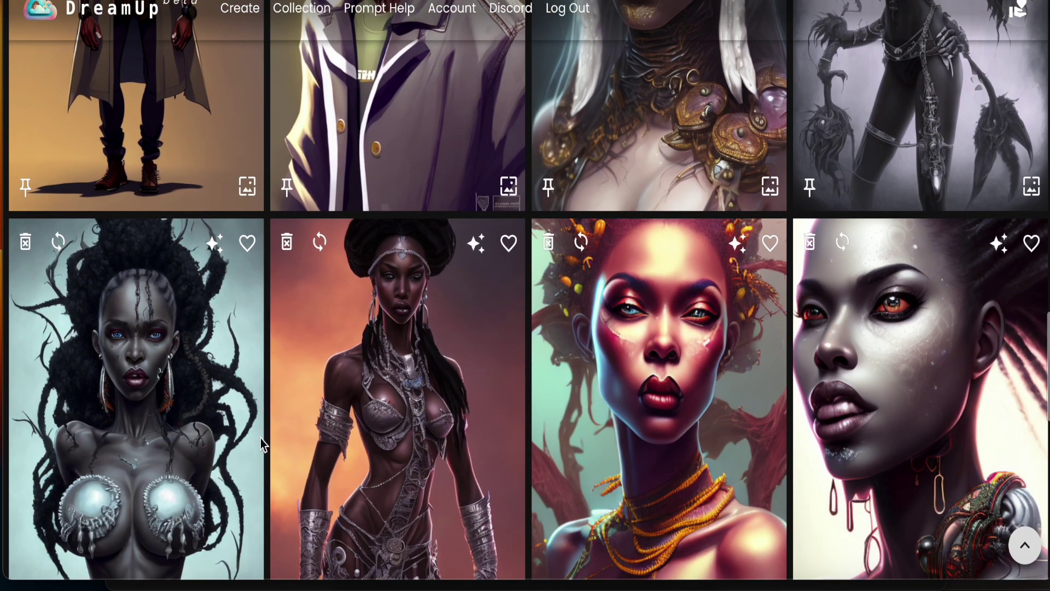
pyautogui.scroll(-4, 305, 527)
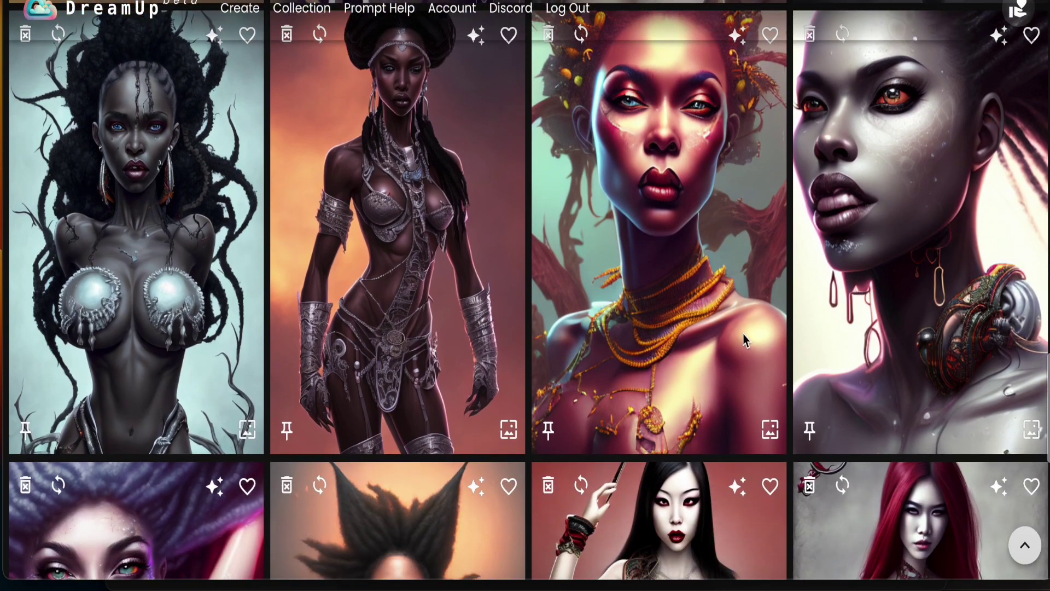
pyautogui.scroll(-3, 745, 341)
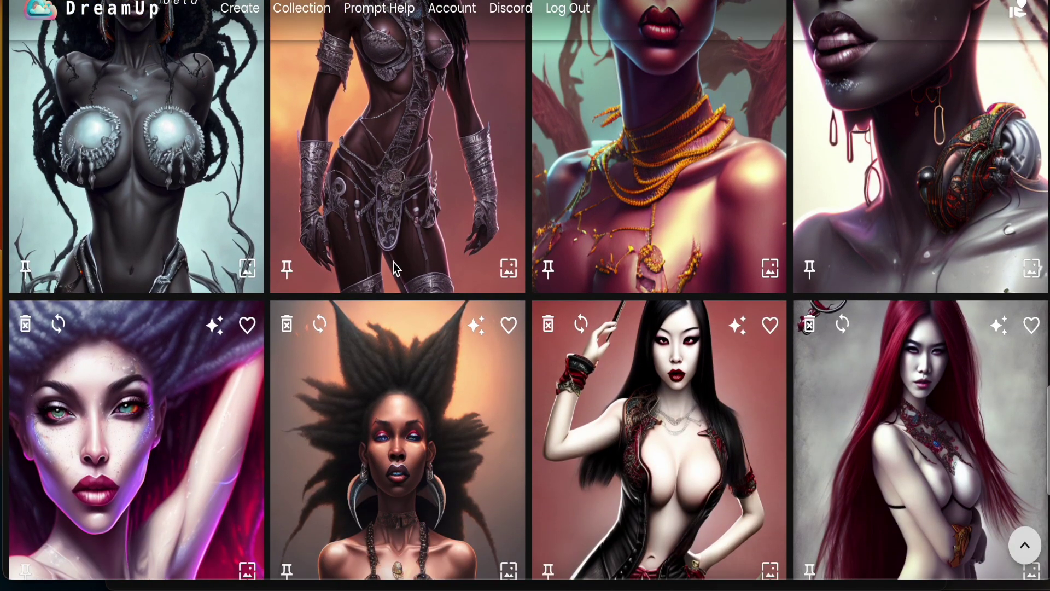
pyautogui.scroll(10, 393, 262)
pyautogui.scroll(-3, 739, 134)
pyautogui.scroll(-7, 739, 317)
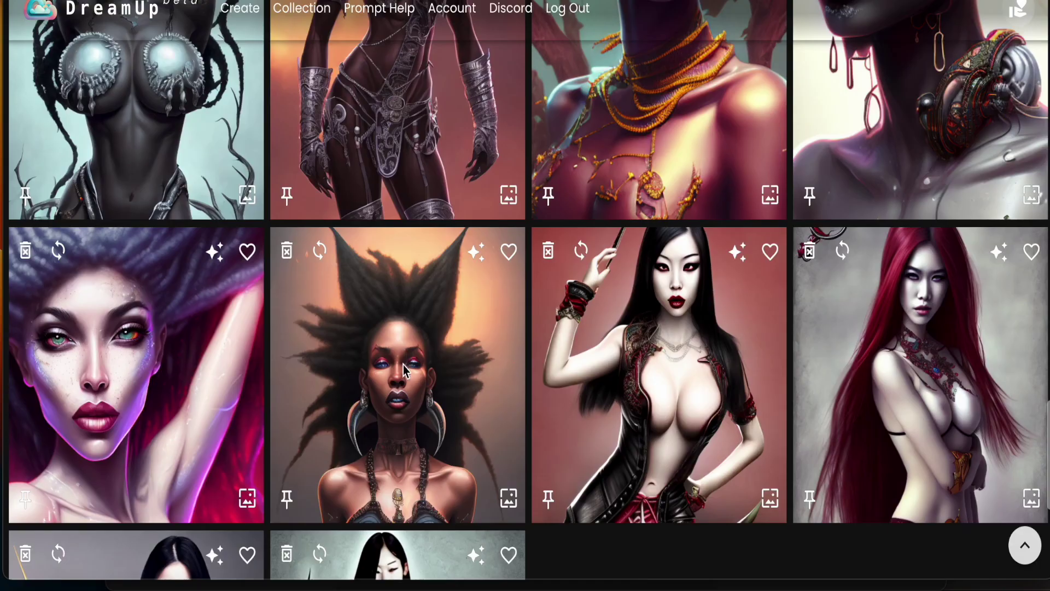
pyautogui.scroll(-2, 424, 429)
pyautogui.scroll(2, 425, 435)
pyautogui.scroll(2, 424, 428)
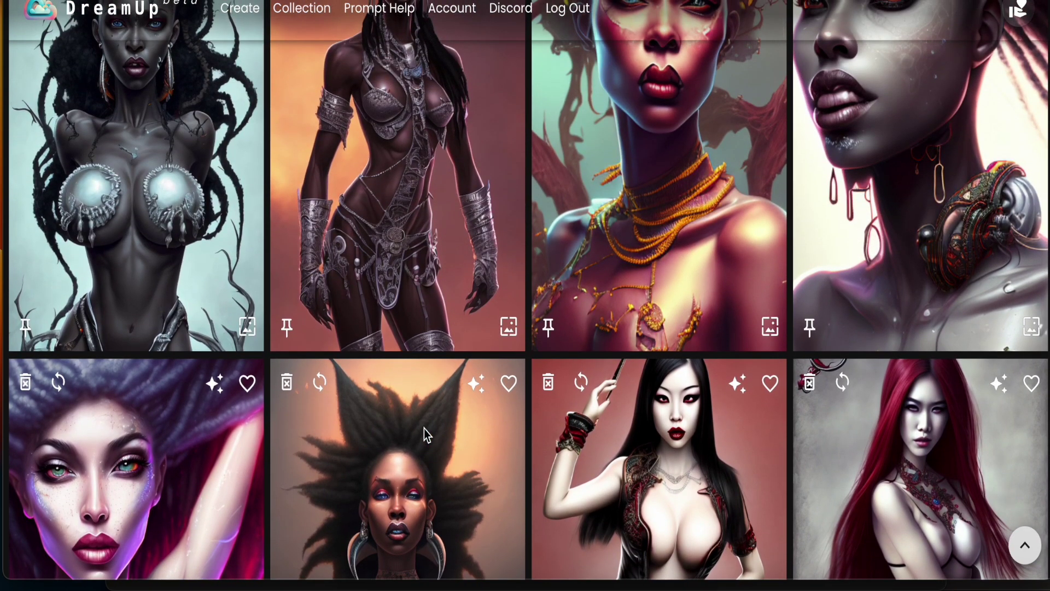
pyautogui.scroll(-15, 424, 429)
pyautogui.scroll(4, 420, 437)
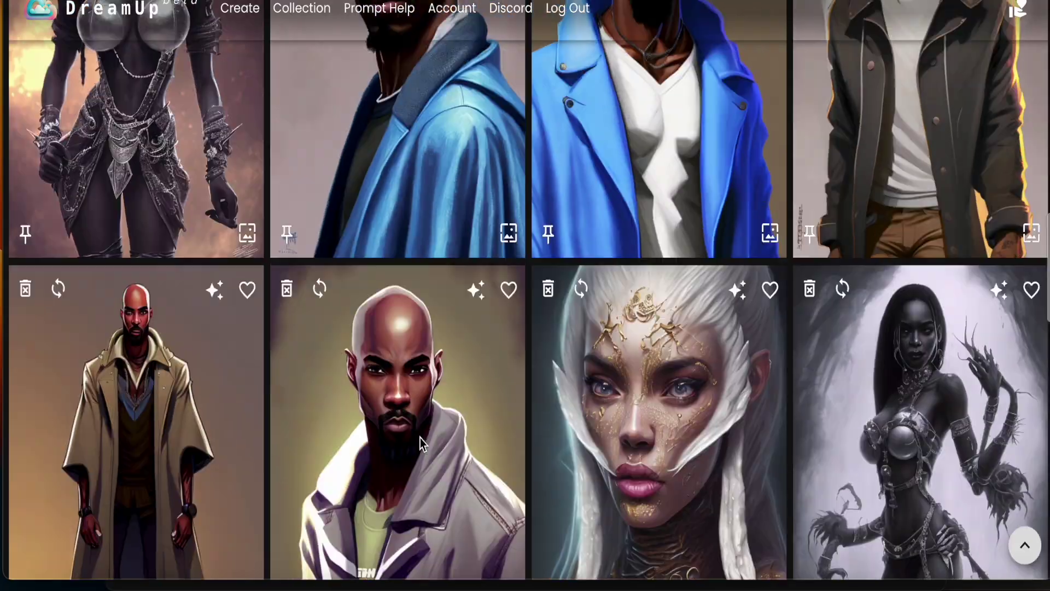
pyautogui.scroll(12, 420, 437)
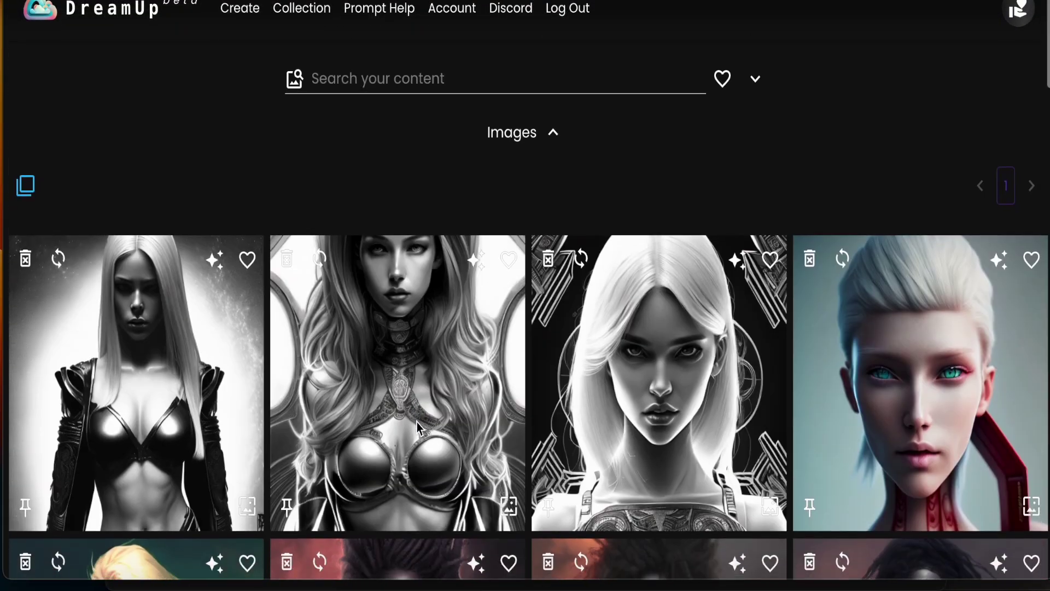
# Step: Compare the generated characters row by row, from the black-and-white portraits through the zombie women and bald men to the last portraits
pyautogui.scroll(-3, 418, 428)
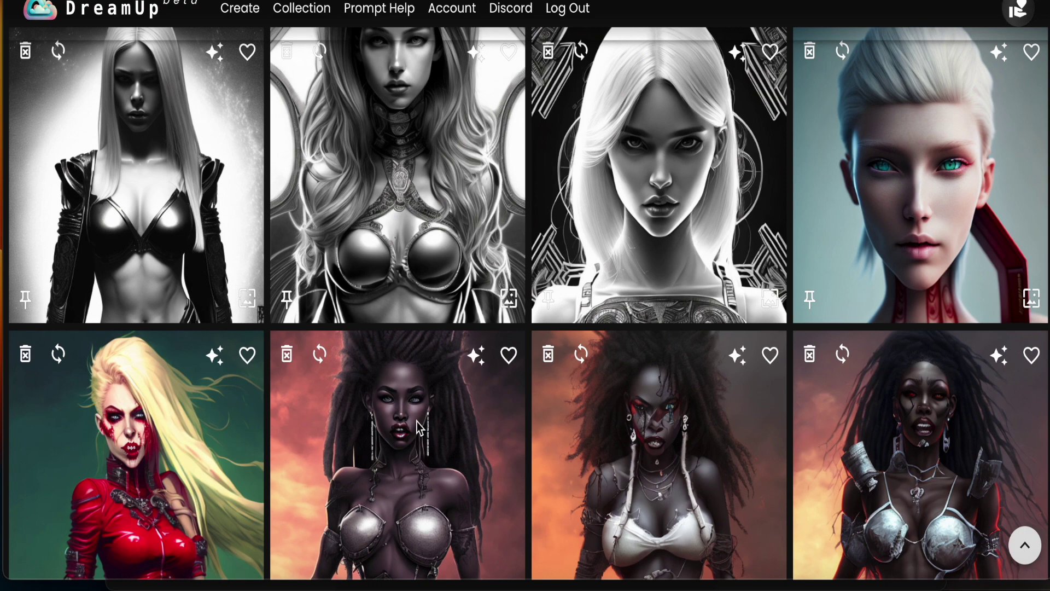
pyautogui.scroll(-3, 418, 427)
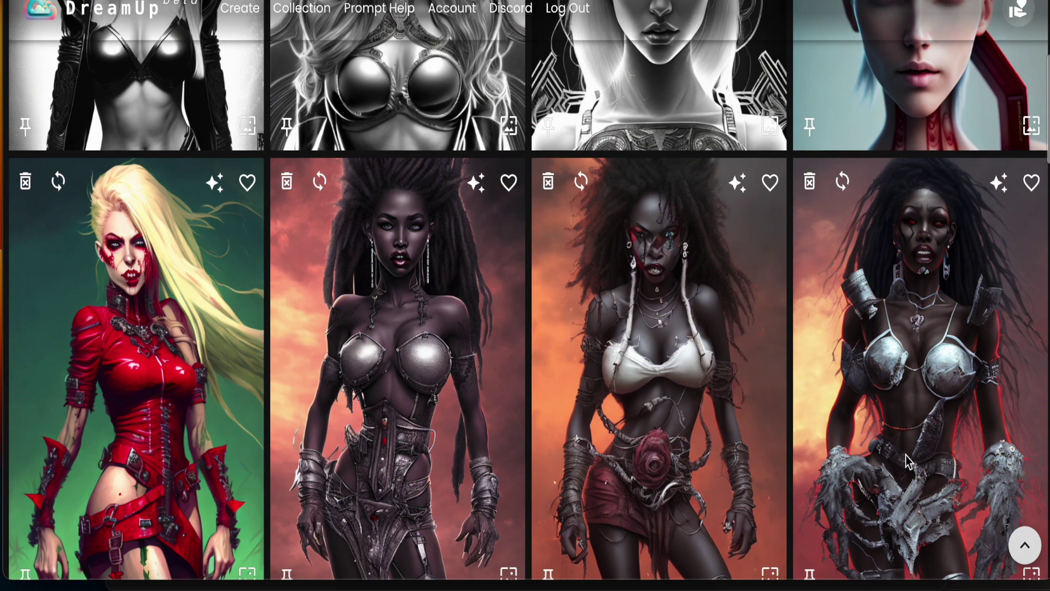
pyautogui.scroll(-1, 910, 454)
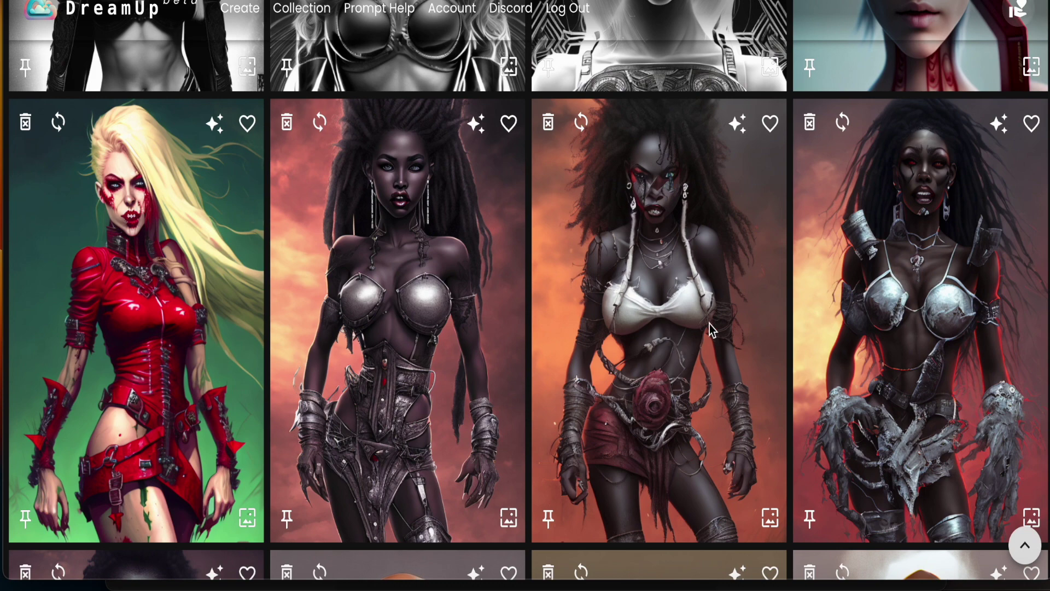
pyautogui.scroll(-4, 691, 254)
pyautogui.scroll(-3, 691, 254)
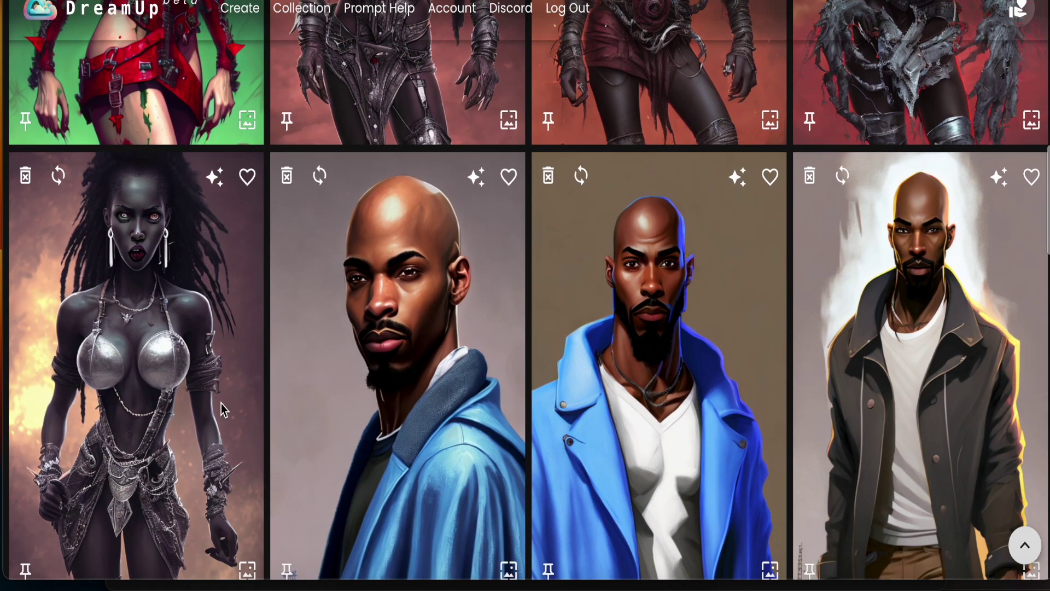
pyautogui.scroll(-2, 216, 489)
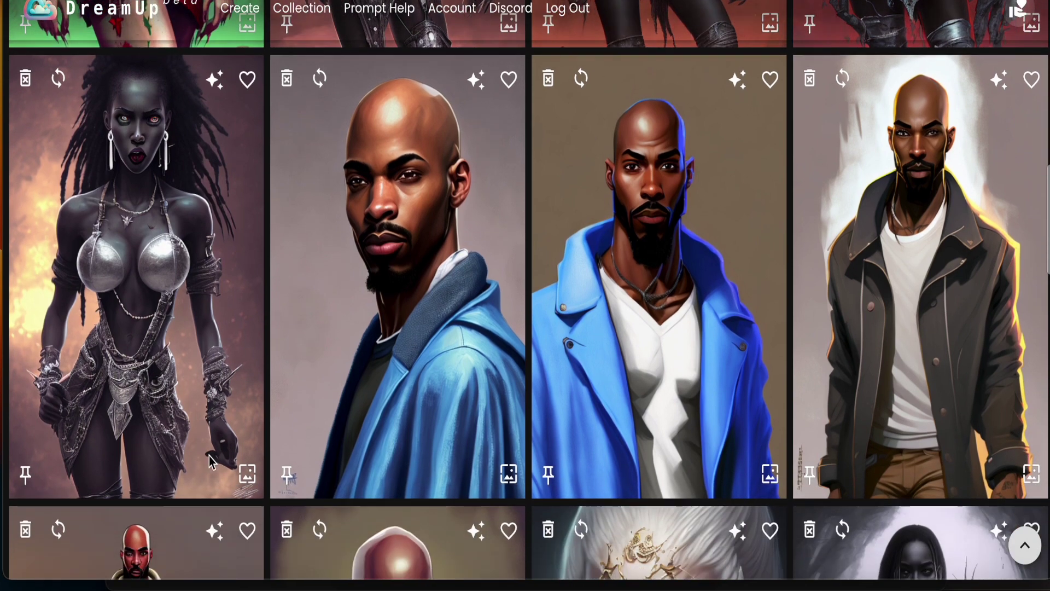
pyautogui.scroll(-5, 583, 327)
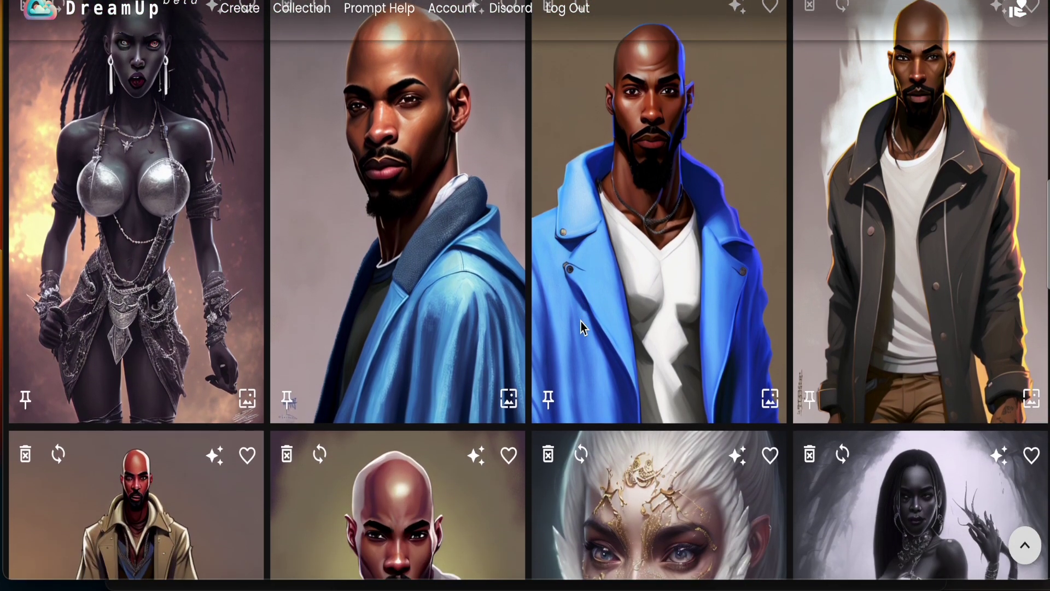
pyautogui.scroll(-2, 584, 327)
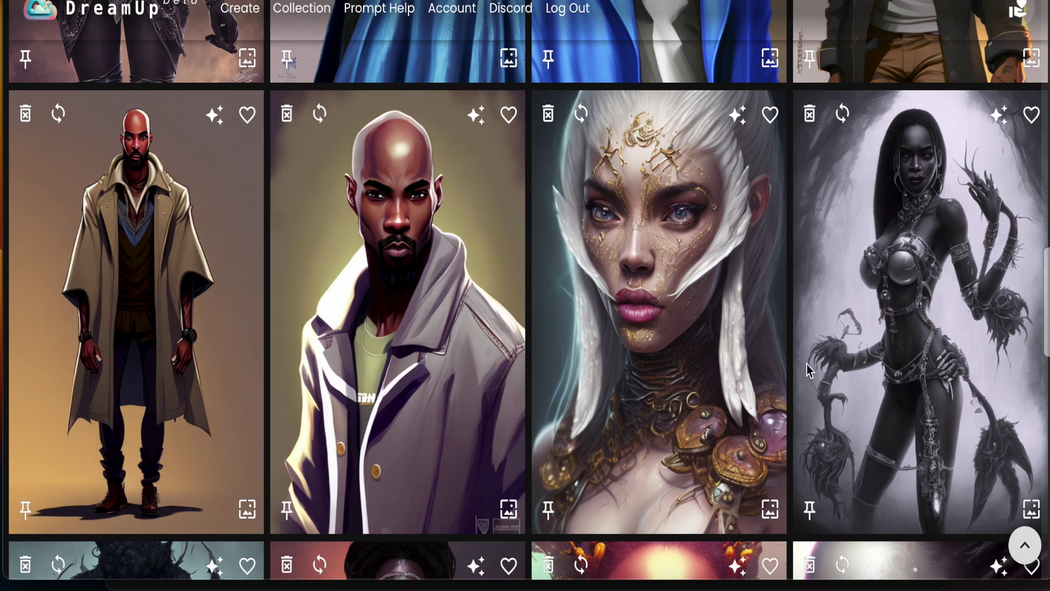
pyautogui.scroll(-4, 810, 371)
pyautogui.scroll(-5, 706, 416)
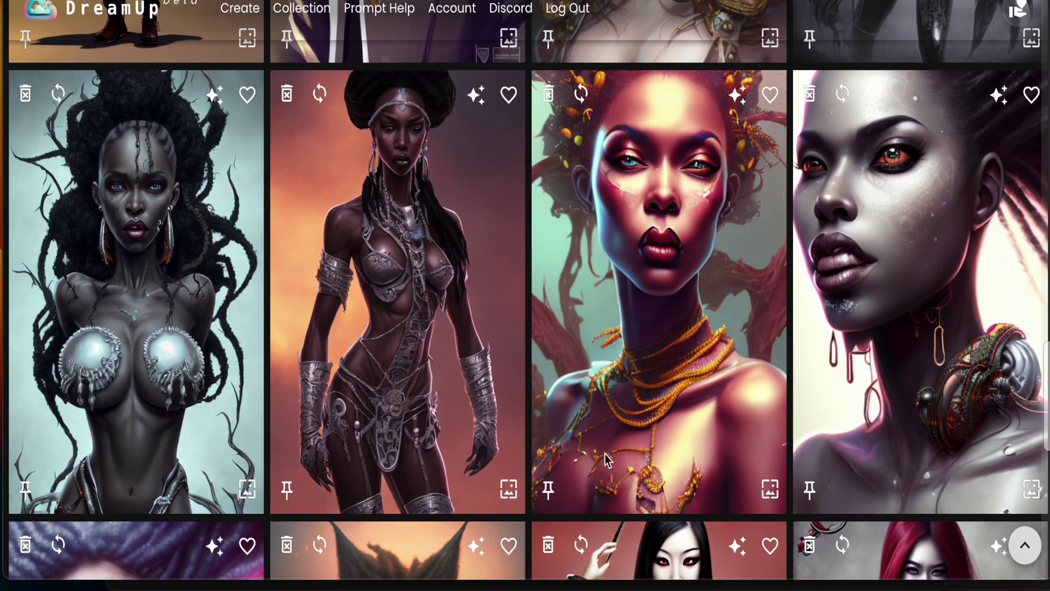
pyautogui.scroll(-2, 704, 396)
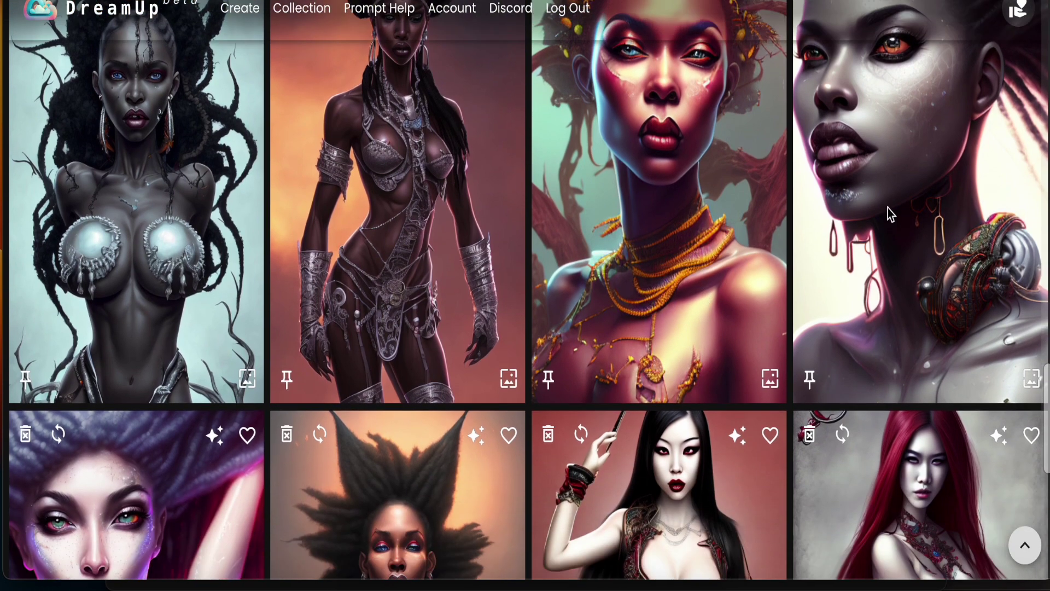
pyautogui.scroll(-3, 924, 274)
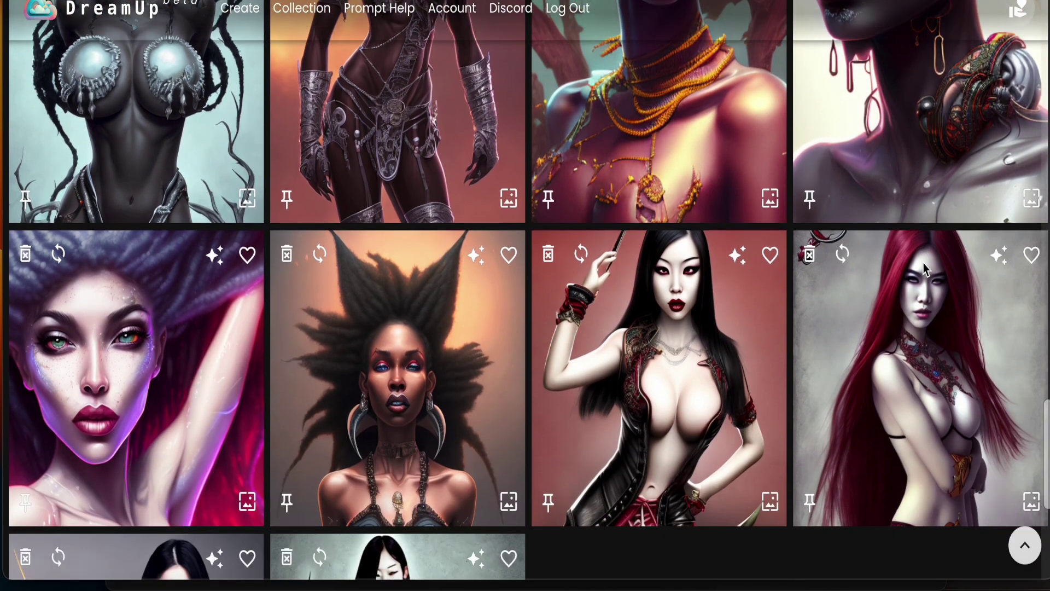
pyautogui.scroll(5, 923, 269)
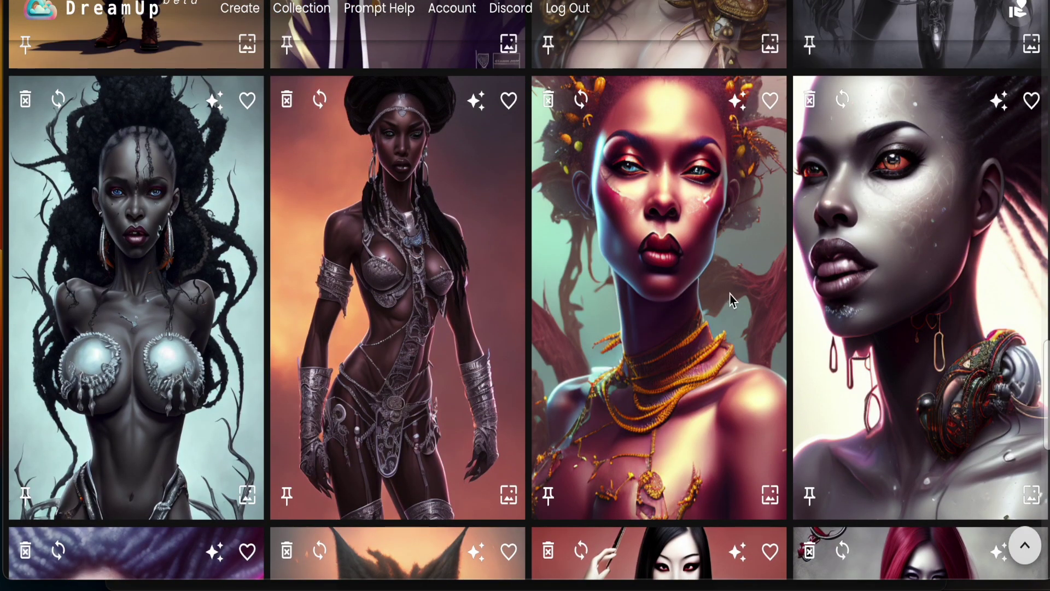
pyautogui.scroll(7, 811, 316)
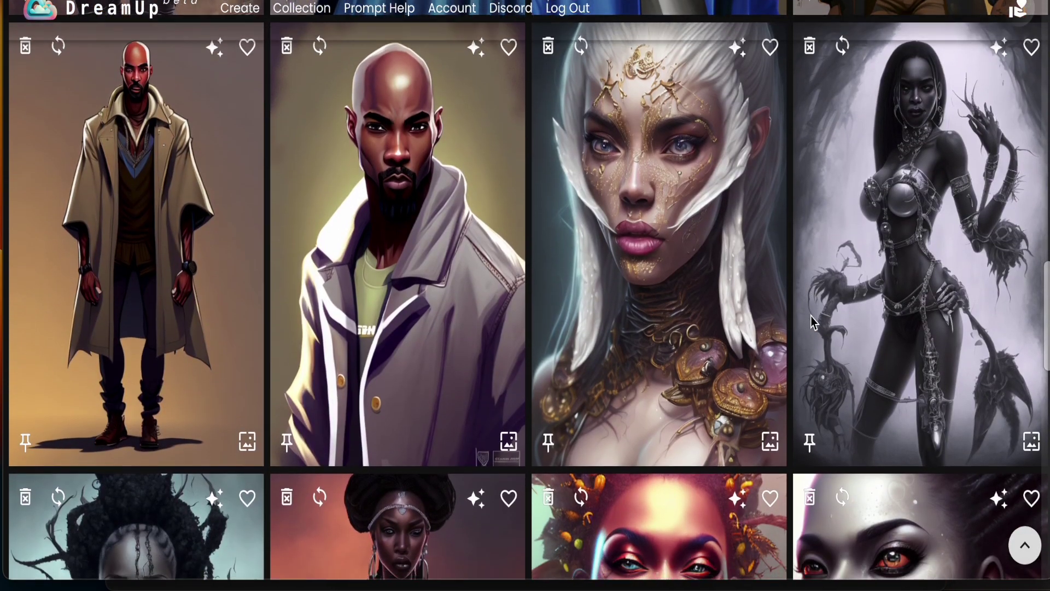